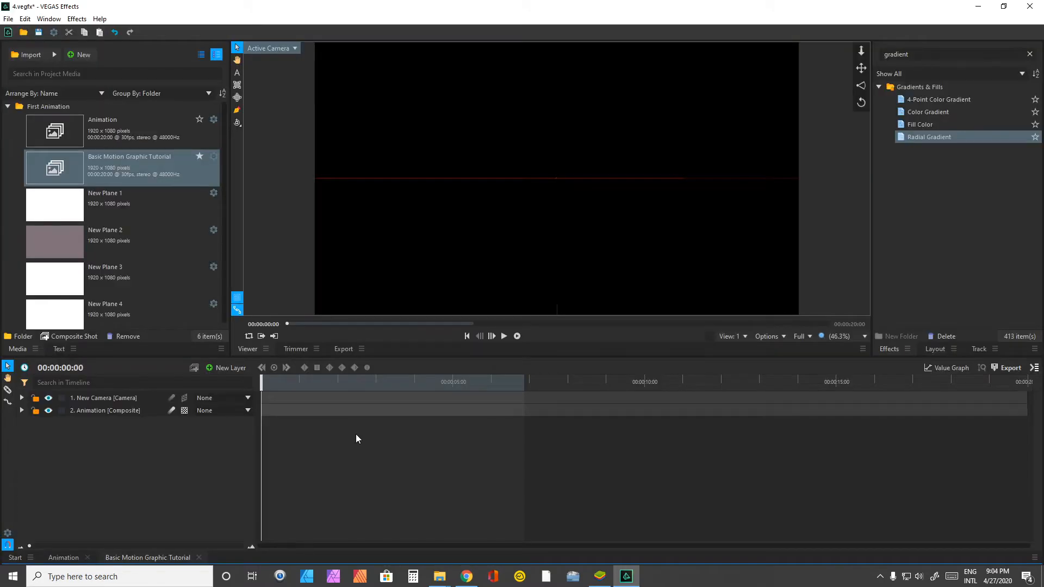
Preview the finished animation near 00:00:04:27, and close the open Basic Motion Graphic Tutorial and Animation composite shots.
{"action": "left_click", "coordinate": [448, 388]}
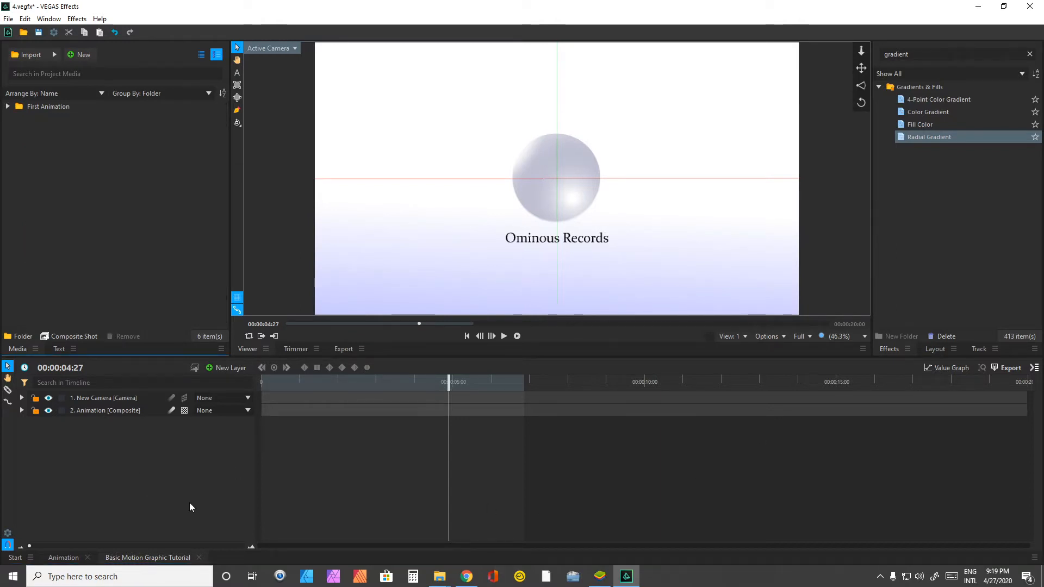
{"action": "left_click", "coordinate": [199, 558]}
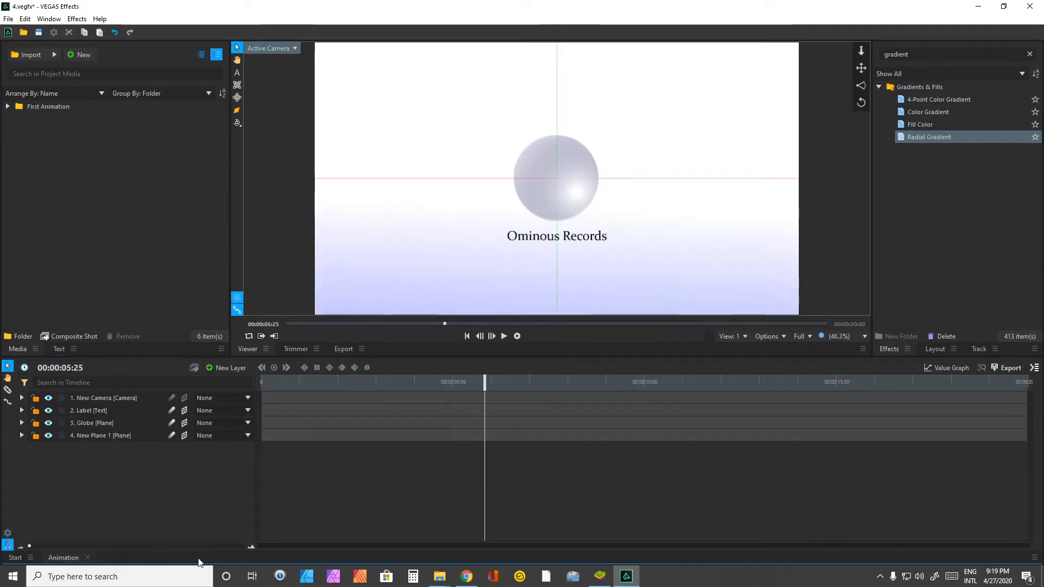
{"action": "left_click", "coordinate": [89, 558]}
{"action": "left_click", "coordinate": [74, 163]}
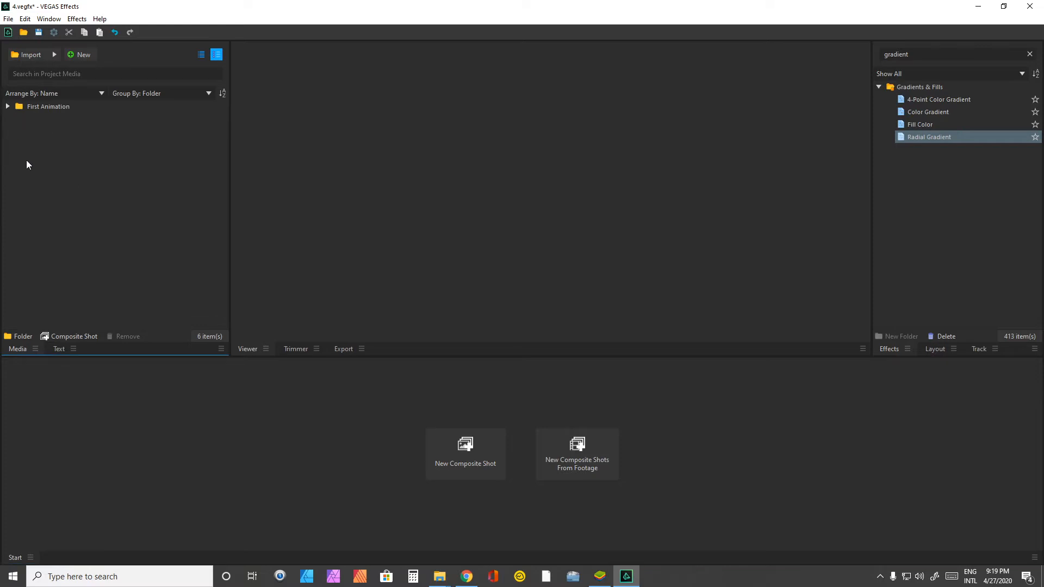
{"action": "left_click", "coordinate": [7, 106]}
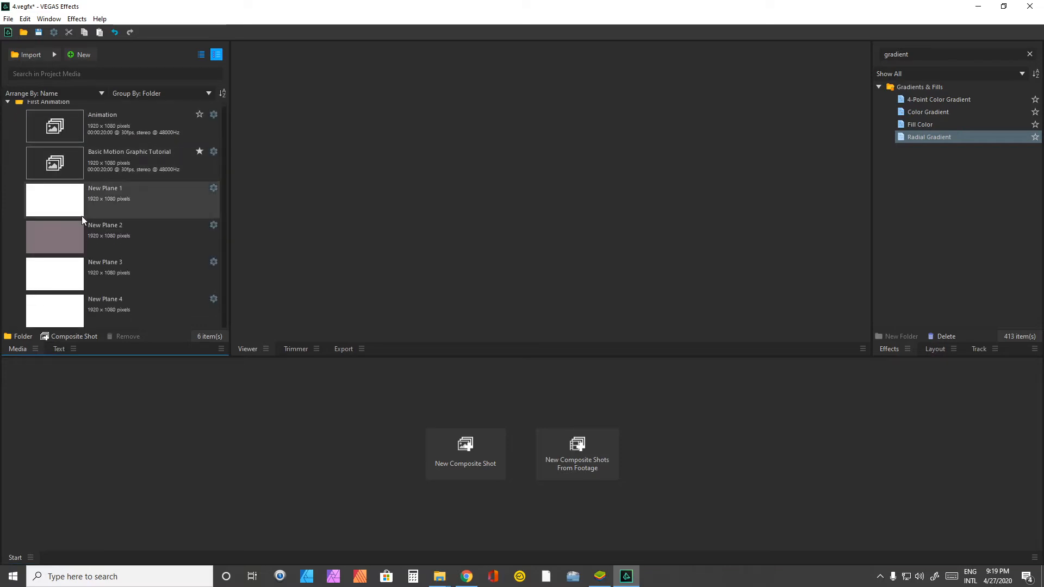
{"action": "scroll", "coordinate": [76, 234], "scroll_direction": "up", "scroll_amount": 1}
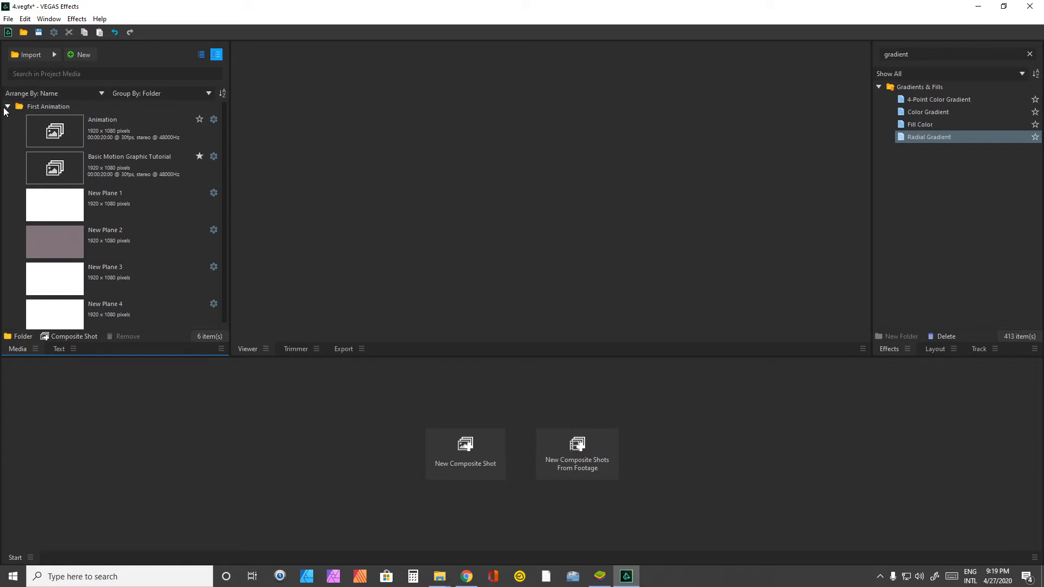
{"action": "left_click", "coordinate": [6, 107]}
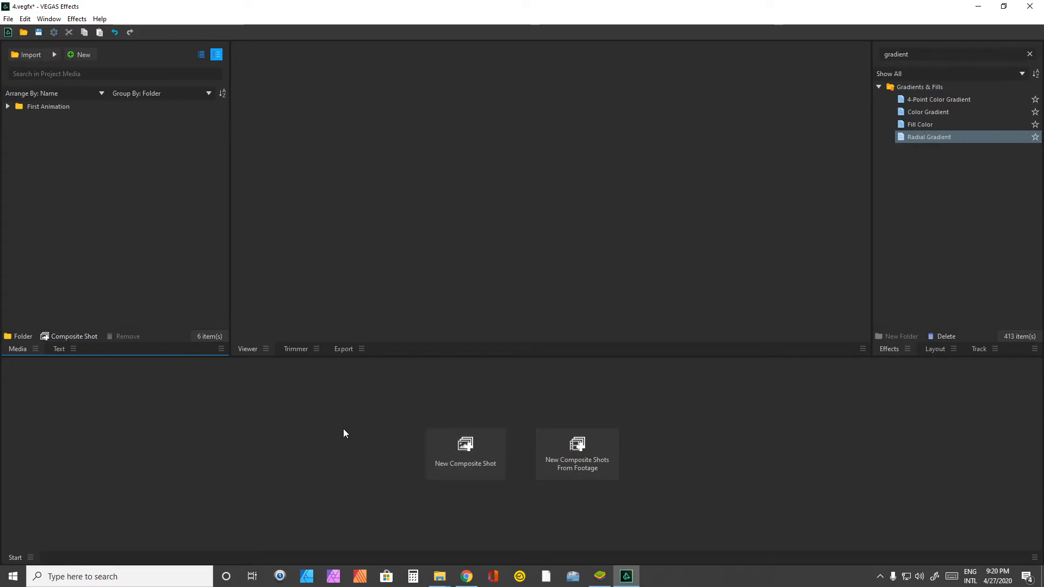
Create a new composite shot named Animation Tutorial with a duration of 00:00:20:00.
{"action": "left_click", "coordinate": [70, 336]}
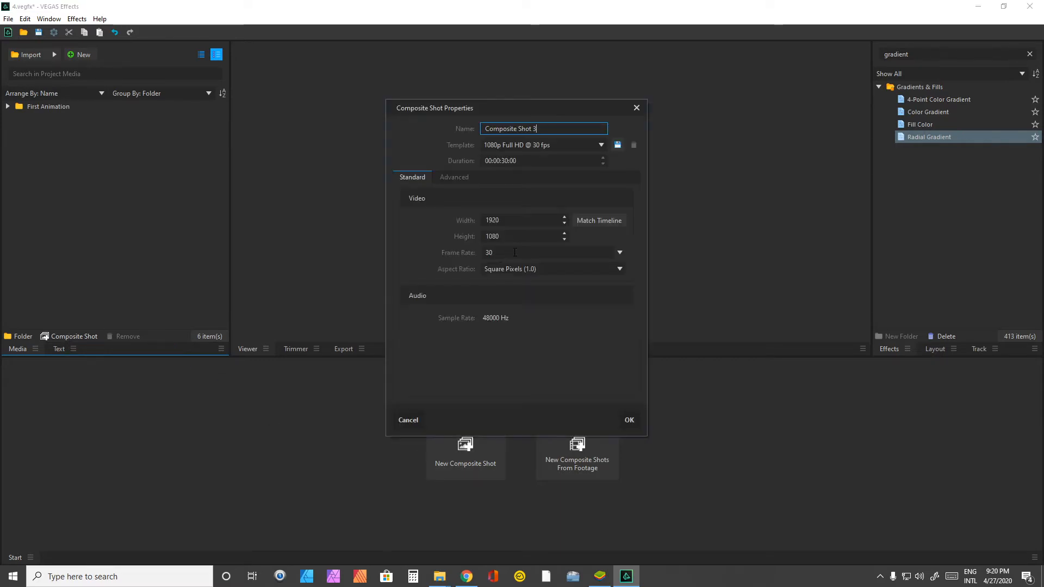
{"action": "left_click", "coordinate": [505, 161]}
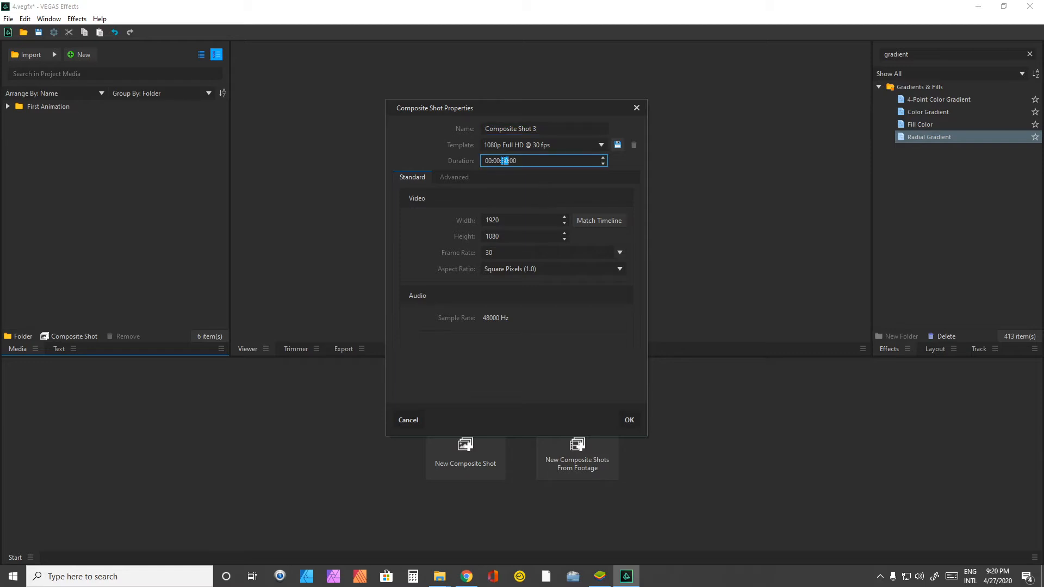
{"action": "type", "text": "20"}
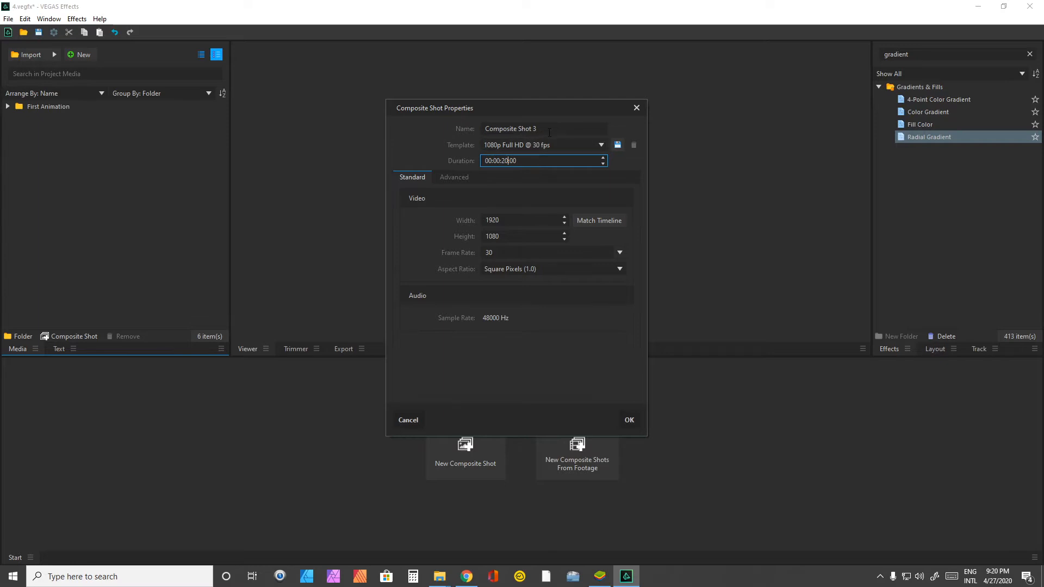
{"action": "left_click_drag", "start_coordinate": [546, 130], "coordinate": [437, 132]}
{"action": "type", "text": "Animation Tutorial"}
{"action": "key", "text": "Return"}
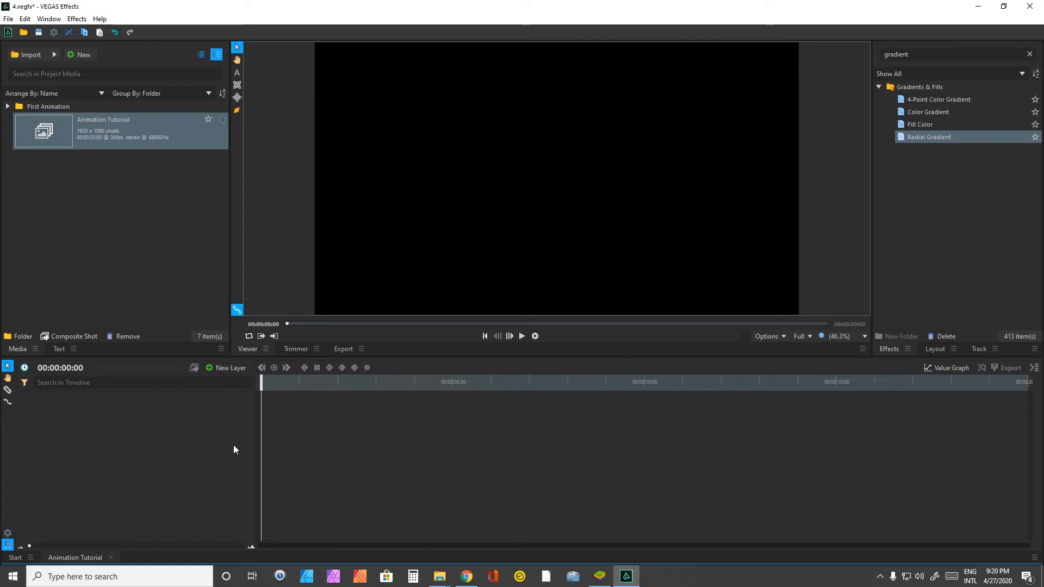
Add a white plane layer named Background to the Animation Tutorial composite.
{"action": "left_click", "coordinate": [227, 369]}
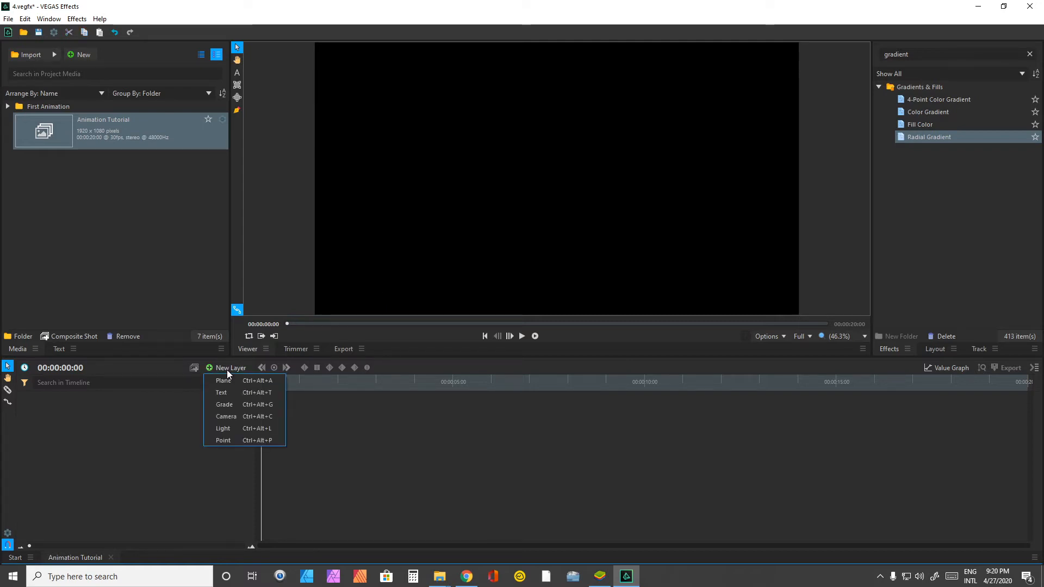
{"action": "left_click", "coordinate": [226, 381]}
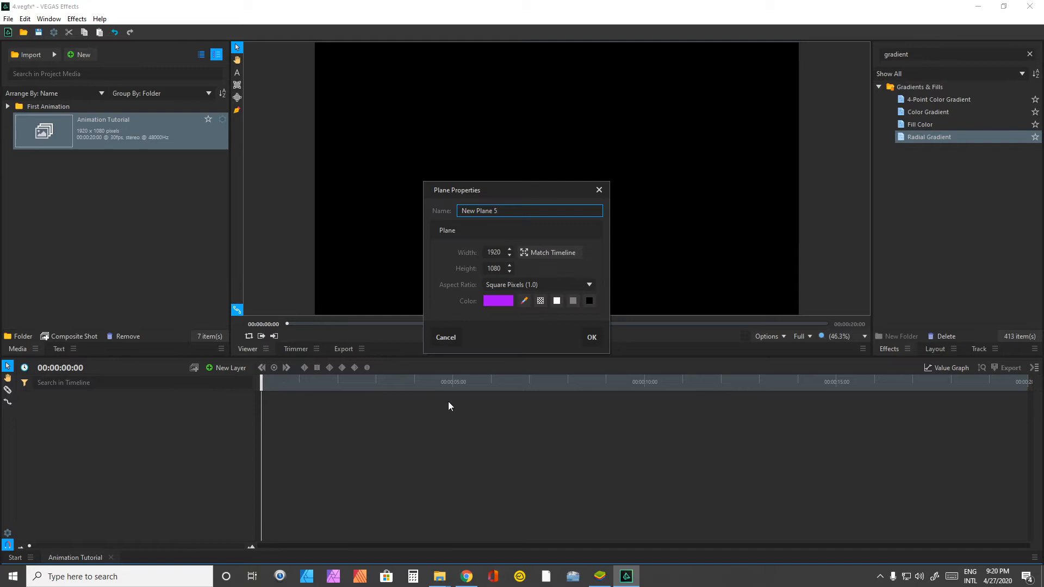
{"action": "left_click", "coordinate": [557, 302]}
{"action": "left_click", "coordinate": [573, 301]}
{"action": "left_click", "coordinate": [589, 301]}
{"action": "left_click", "coordinate": [557, 301]}
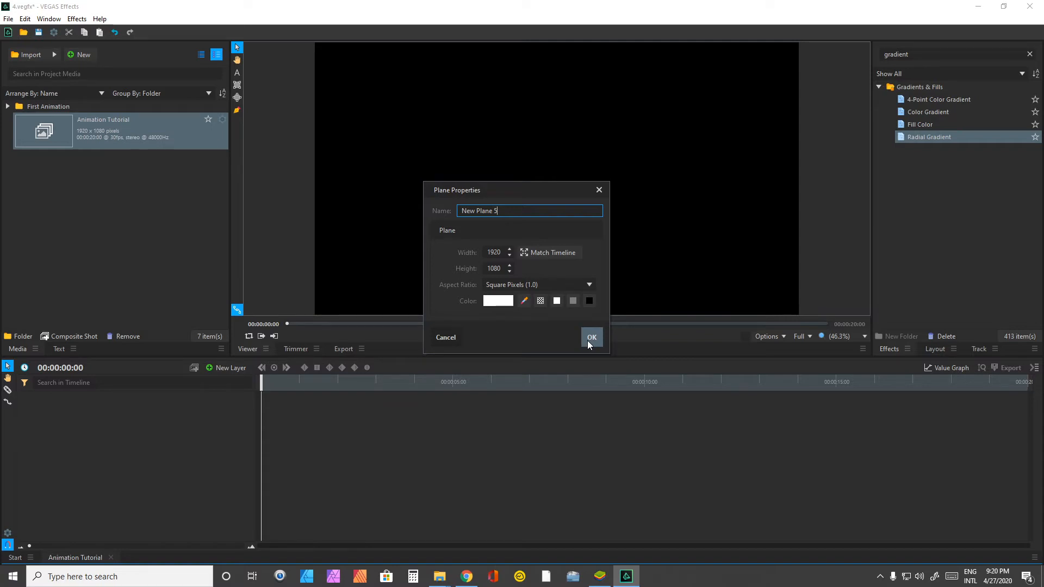
{"action": "left_click_drag", "start_coordinate": [553, 217], "coordinate": [290, 215]}
{"action": "type", "text": "Background"}
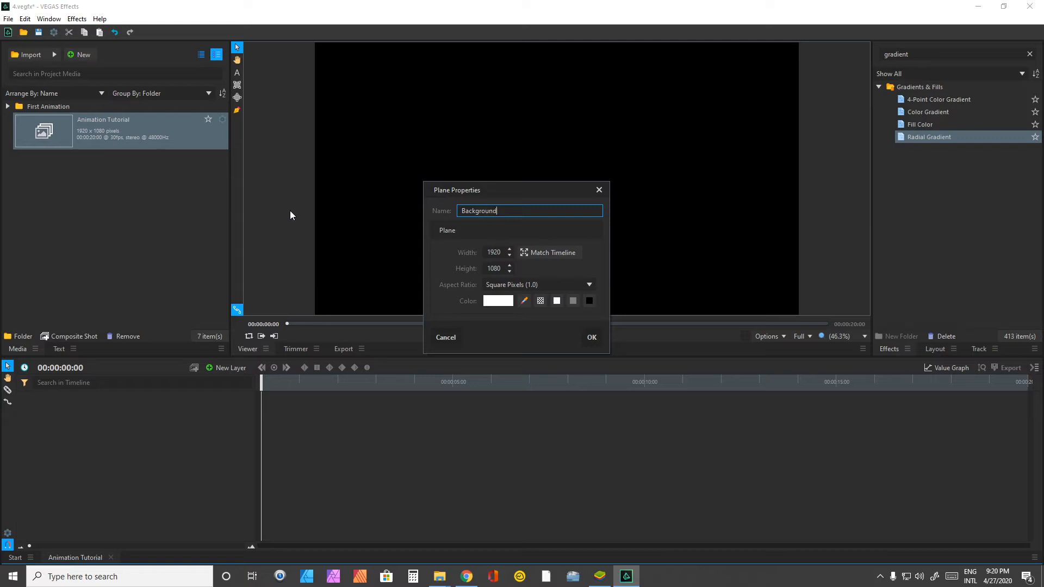
{"action": "key", "text": "Return"}
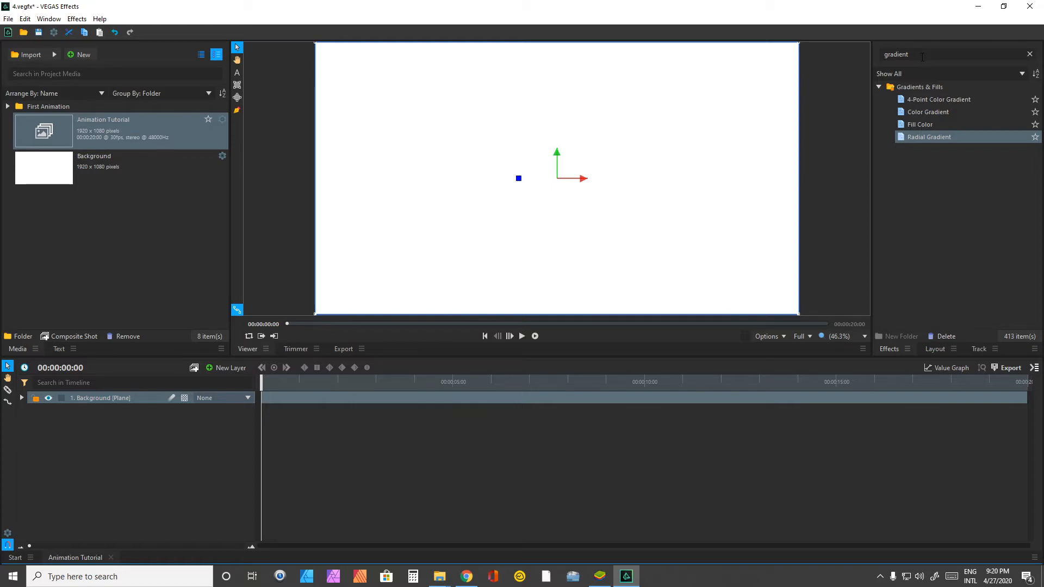
Search the effects for Gradient and apply the Color Gradient effect to the Background layer.
{"action": "left_click", "coordinate": [1029, 53]}
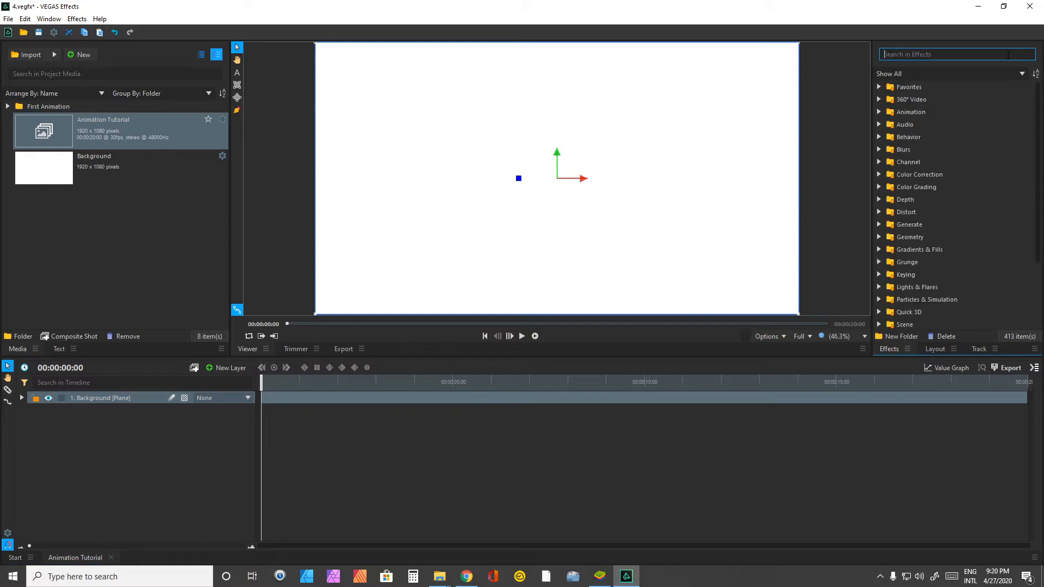
{"action": "type", "text": "Gradient"}
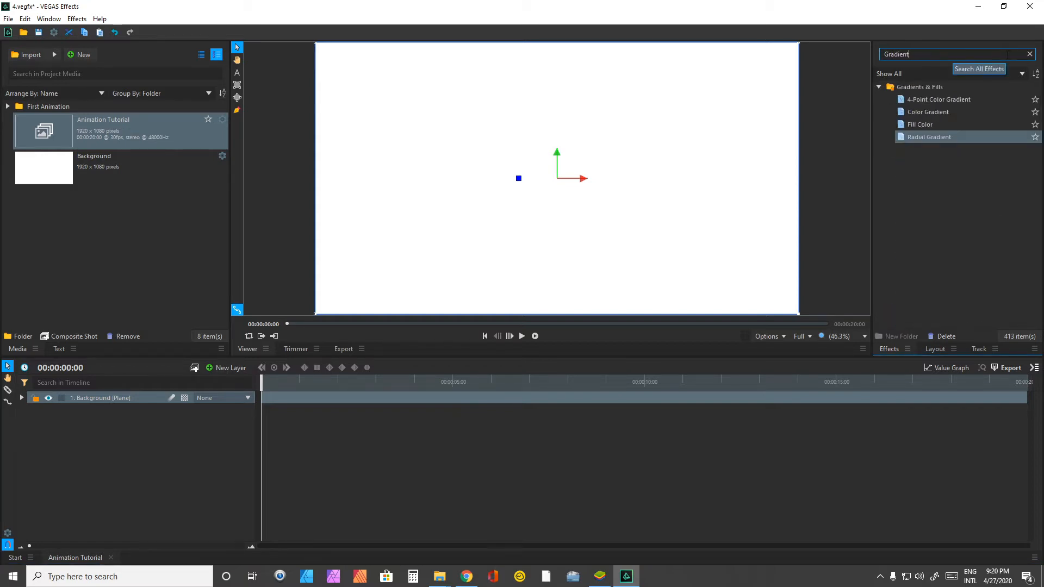
{"action": "left_click", "coordinate": [984, 112]}
{"action": "left_click_drag", "start_coordinate": [985, 112], "coordinate": [151, 397]}
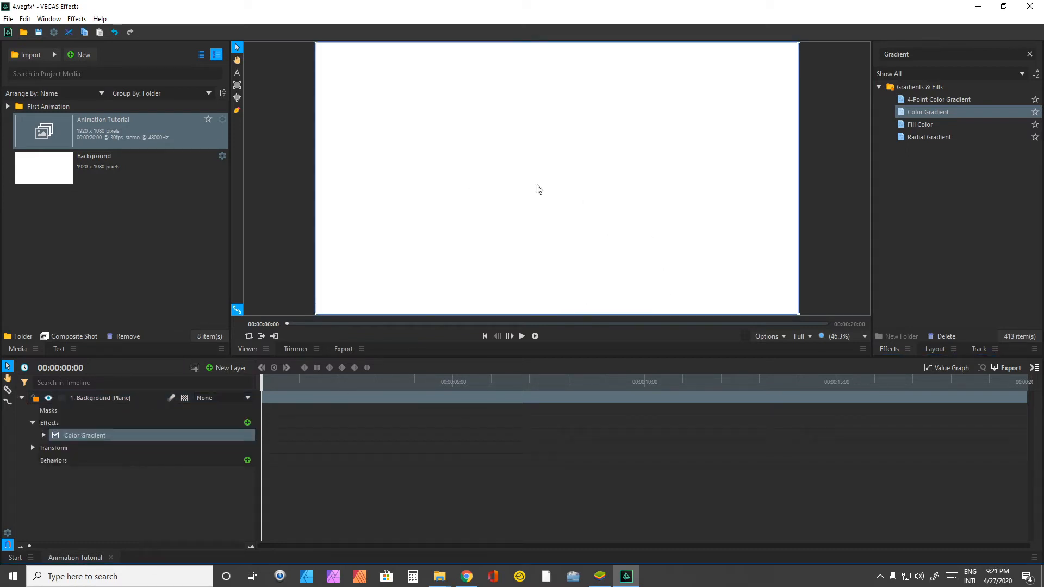
Set the Color Gradient's blend mode to None and its opacity to 100%.
{"action": "left_click", "coordinate": [44, 435]}
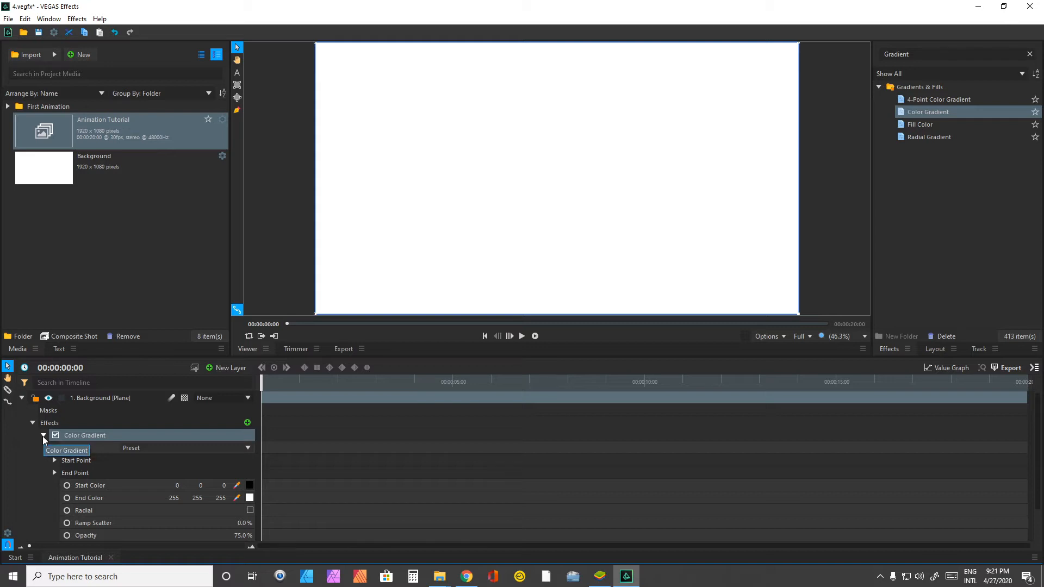
{"action": "scroll", "coordinate": [145, 491], "scroll_direction": "down", "scroll_amount": 1}
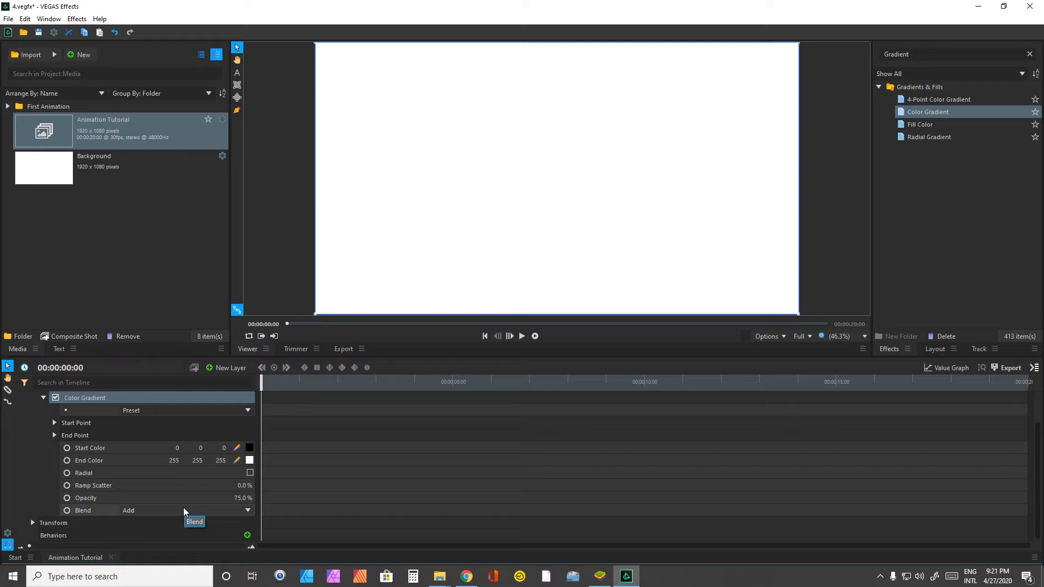
{"action": "scroll", "coordinate": [184, 507], "scroll_direction": "up", "scroll_amount": 1}
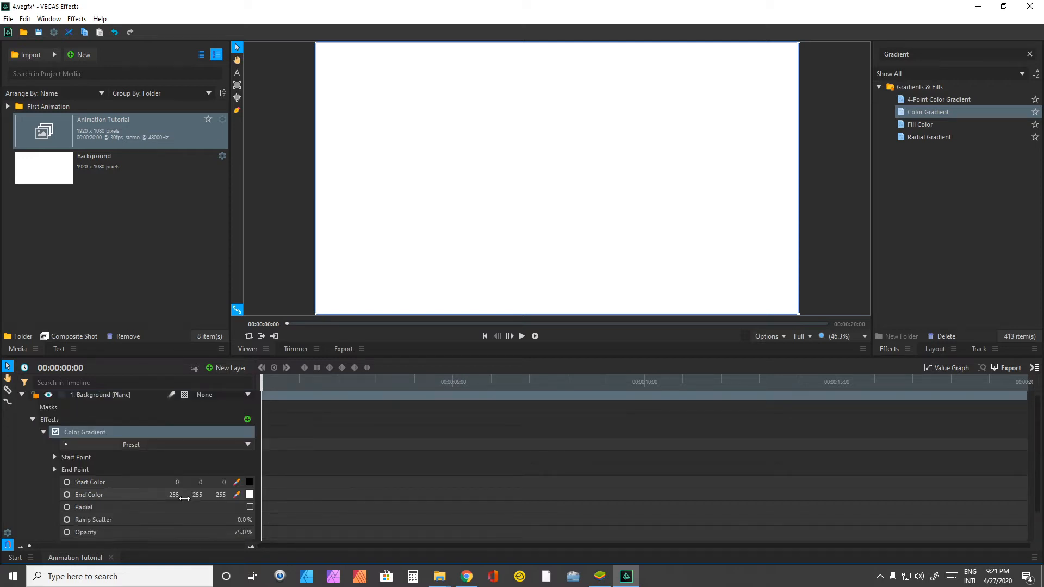
{"action": "scroll", "coordinate": [152, 492], "scroll_direction": "down", "scroll_amount": 1}
{"action": "left_click", "coordinate": [170, 510]}
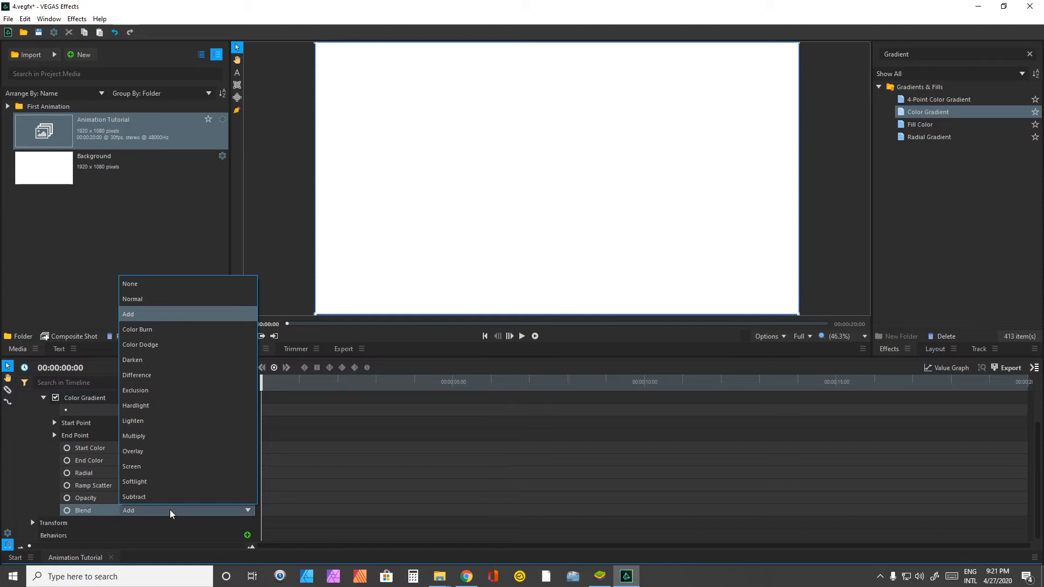
{"action": "left_click", "coordinate": [187, 284]}
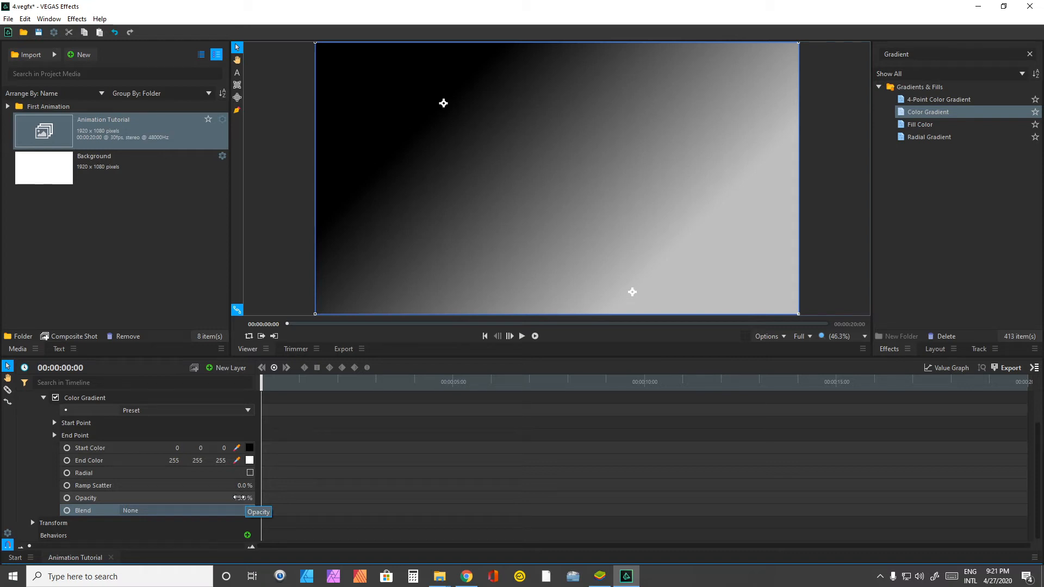
{"action": "left_click_drag", "start_coordinate": [241, 497], "coordinate": [254, 497]}
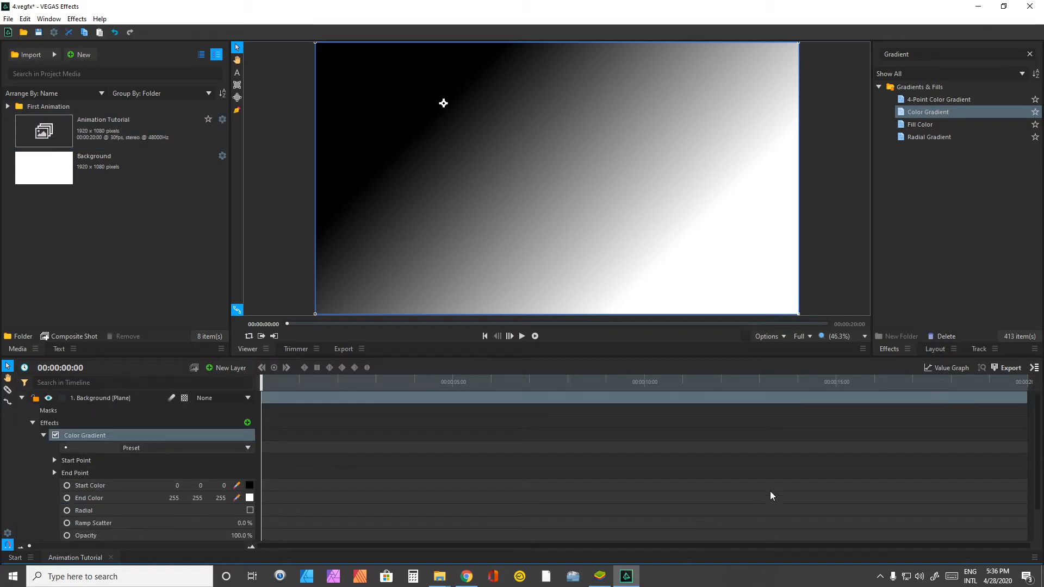
Set the Color Gradient's start color to white (#ffffff).
{"action": "left_click", "coordinate": [242, 461]}
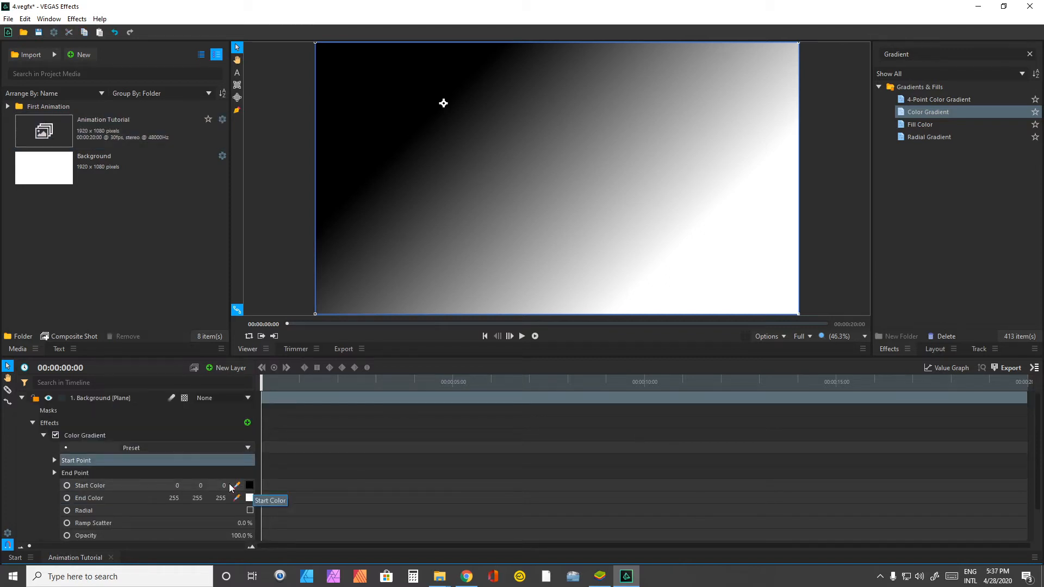
{"action": "left_click", "coordinate": [181, 475]}
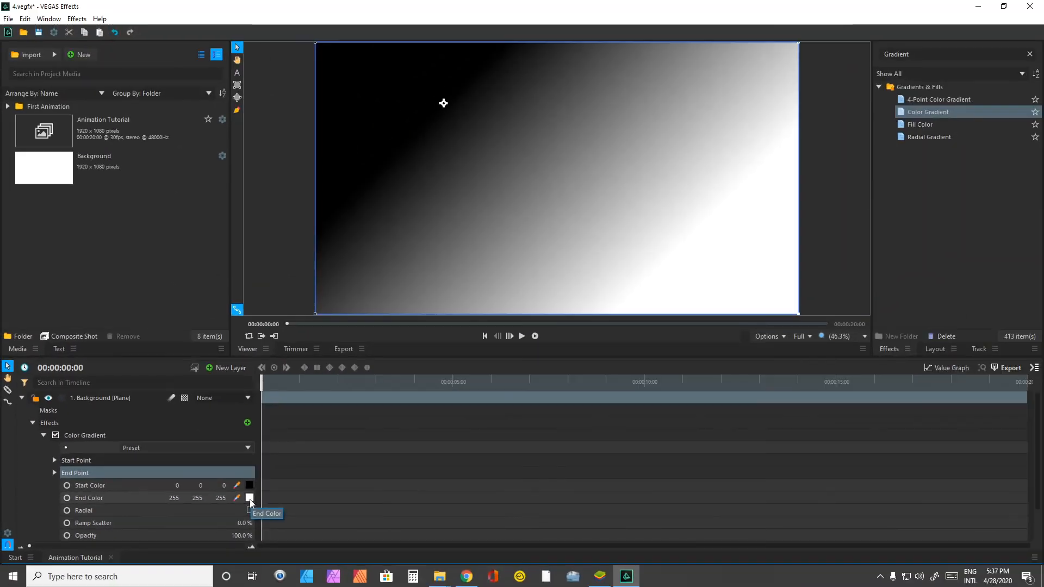
{"action": "left_click", "coordinate": [691, 409]}
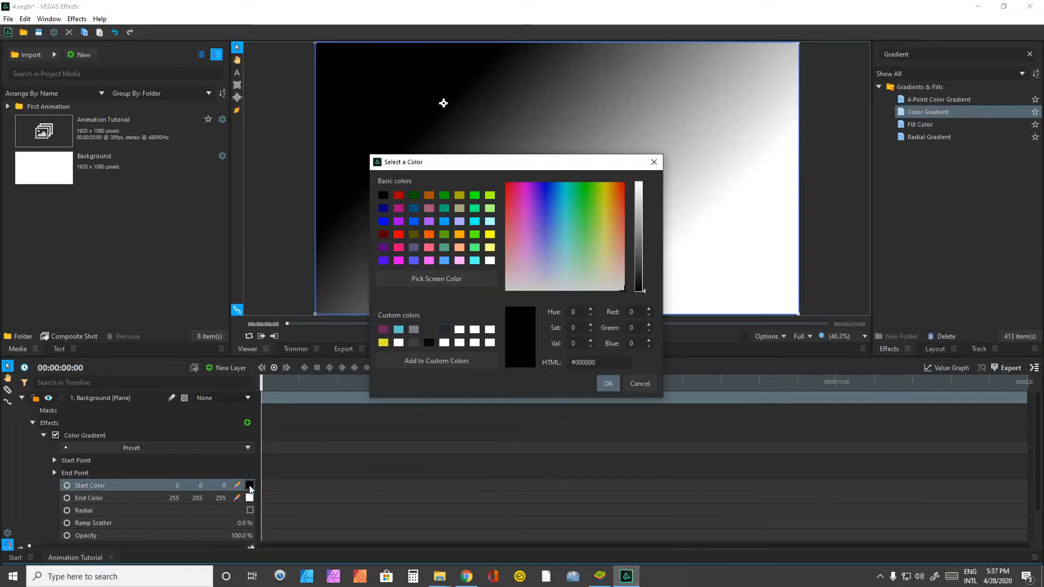
{"action": "left_click", "coordinate": [489, 261]}
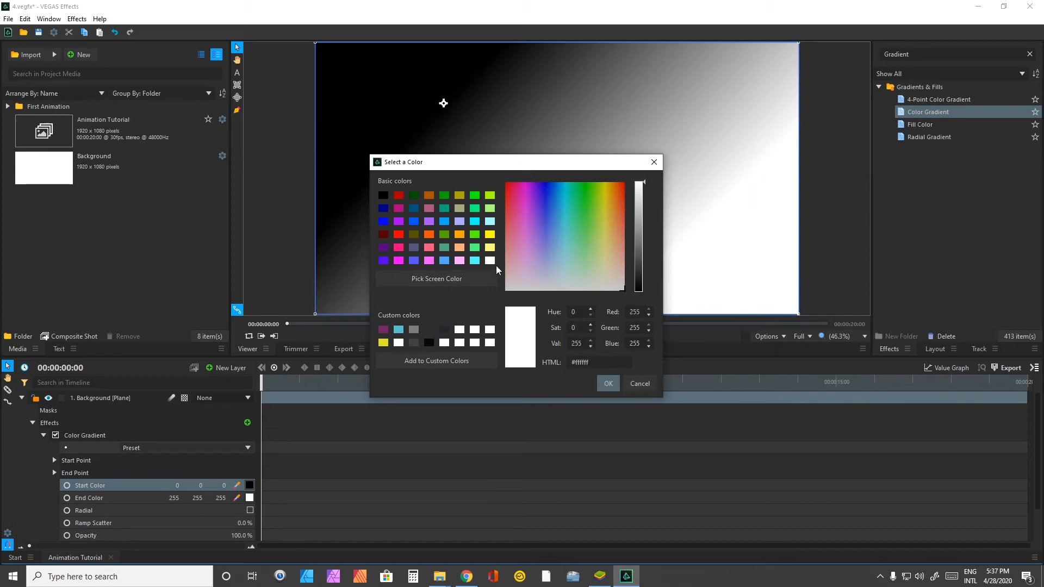
{"action": "left_click", "coordinate": [602, 385]}
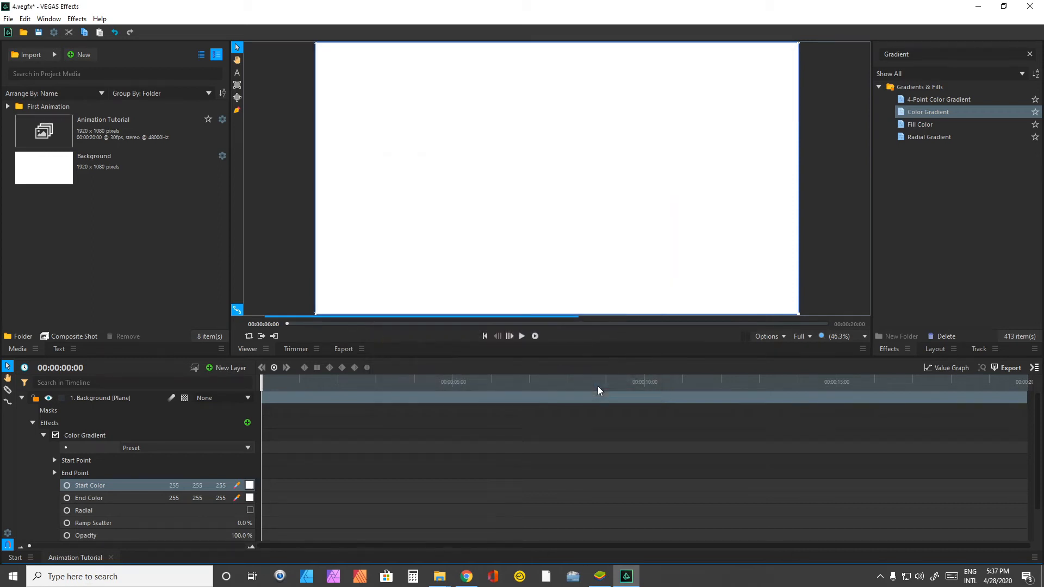
Set the Color Gradient's end color to bright blue (#00aaff).
{"action": "left_click", "coordinate": [250, 498]}
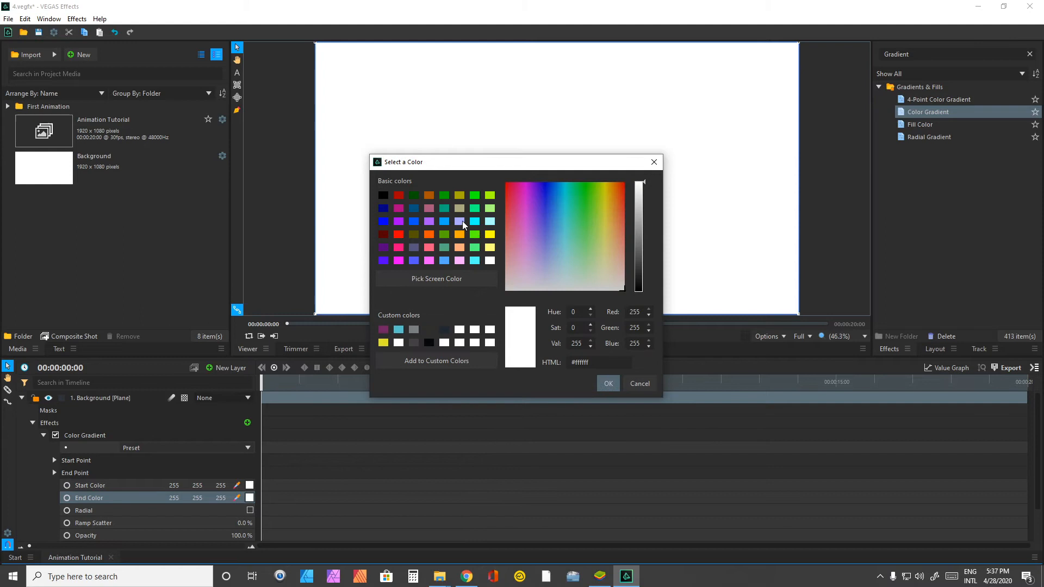
{"action": "left_click", "coordinate": [459, 221]}
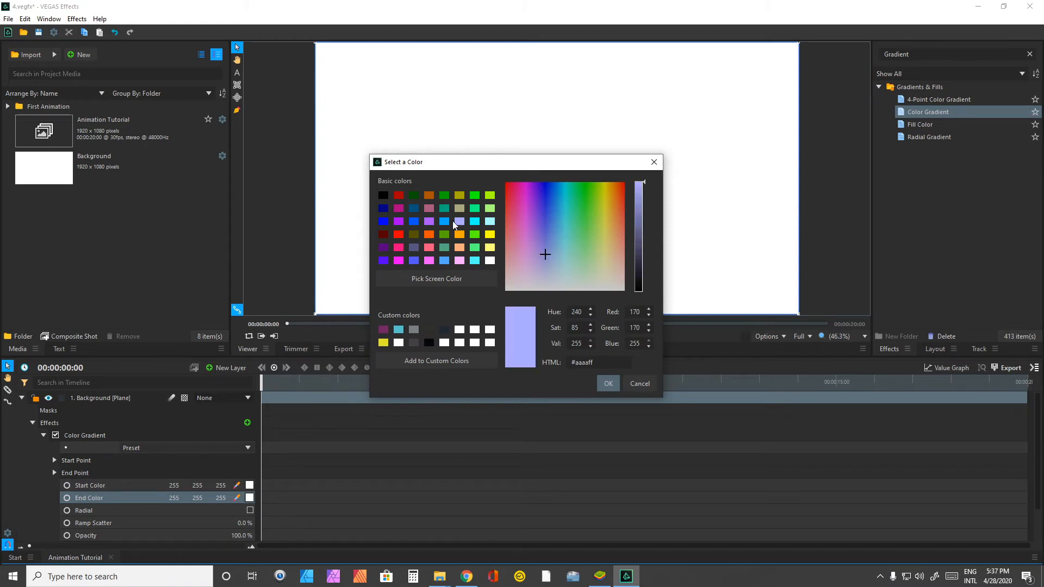
{"action": "left_click", "coordinate": [444, 221]}
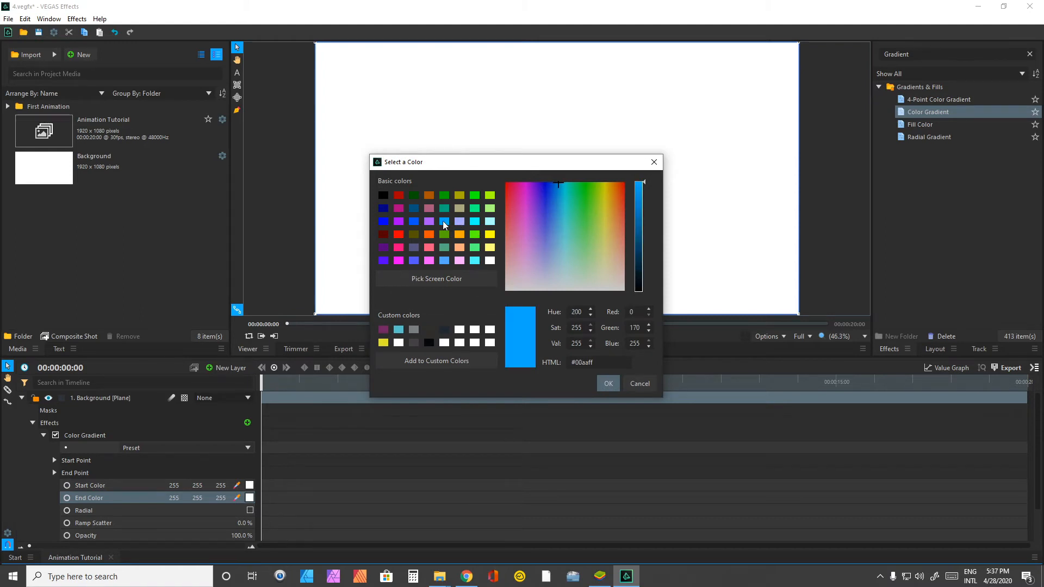
{"action": "left_click", "coordinate": [598, 386]}
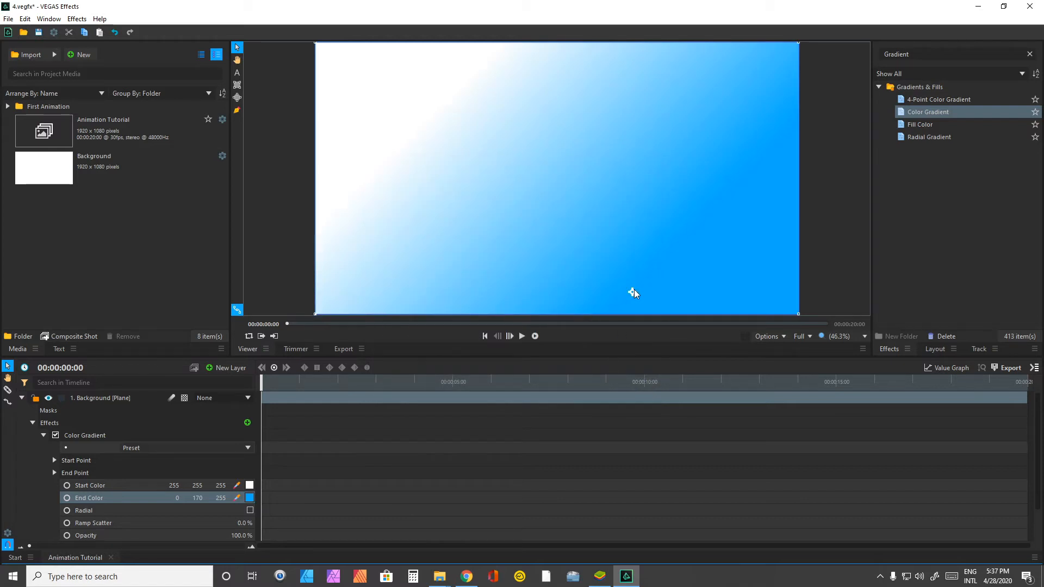
Position the gradient's end point at -430.4, -1227.9 and its start point at -450.0, -26.0 for a vertical fade.
{"action": "left_click_drag", "start_coordinate": [632, 292], "coordinate": [490, 288]}
{"action": "left_click", "coordinate": [55, 473]}
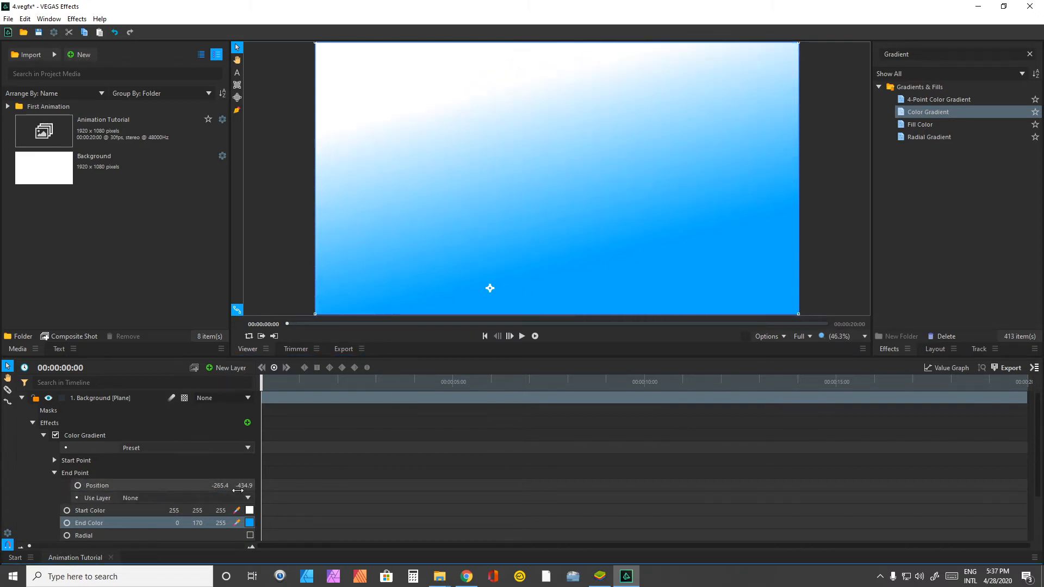
{"action": "left_click_drag", "start_coordinate": [243, 485], "coordinate": [137, 473]}
{"action": "left_click", "coordinate": [55, 460]}
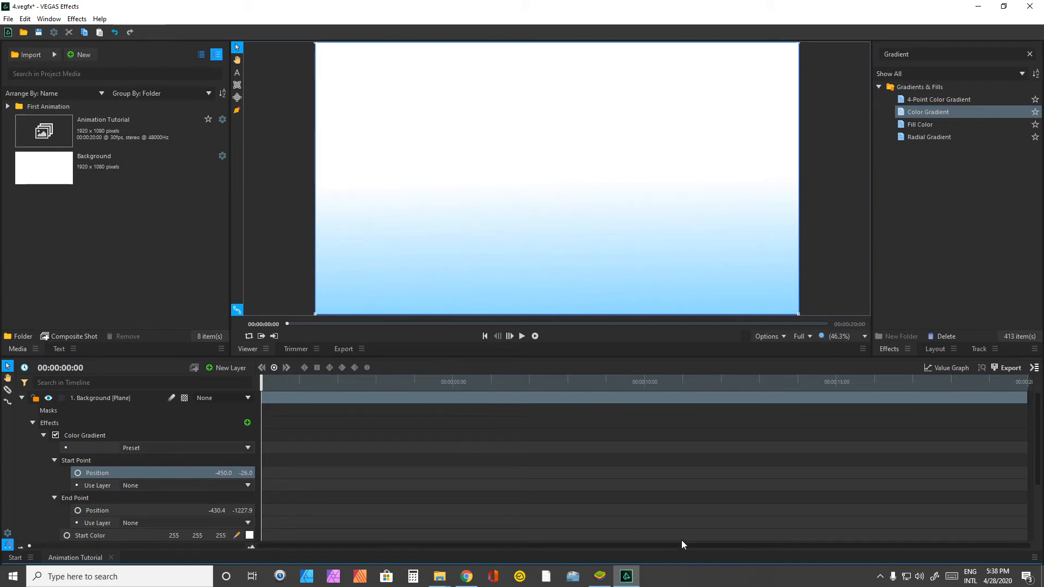
Collapse the Background layer's properties and lock the layer against editing.
{"action": "left_click", "coordinate": [22, 398]}
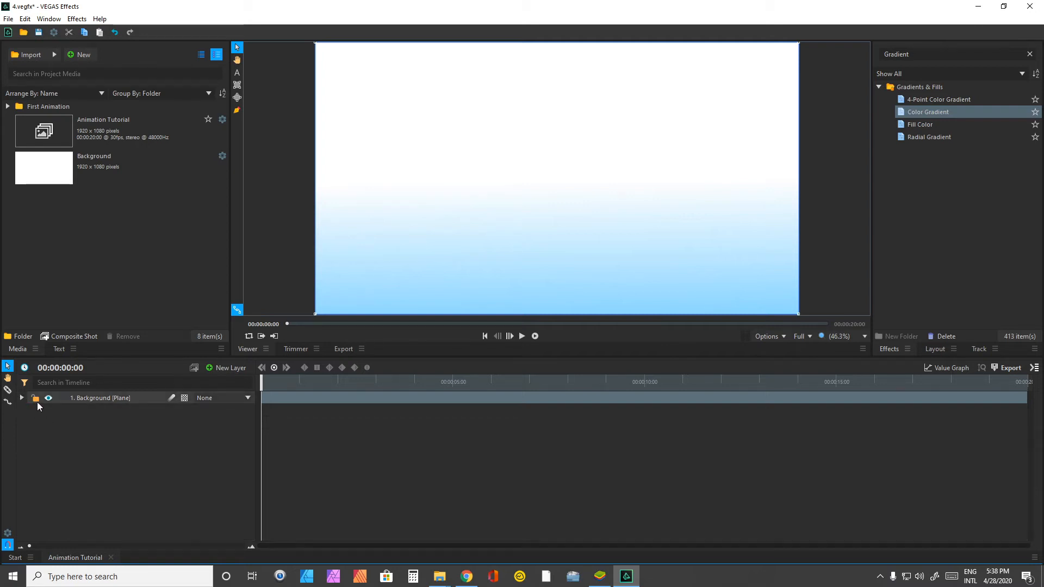
{"action": "left_click", "coordinate": [37, 399]}
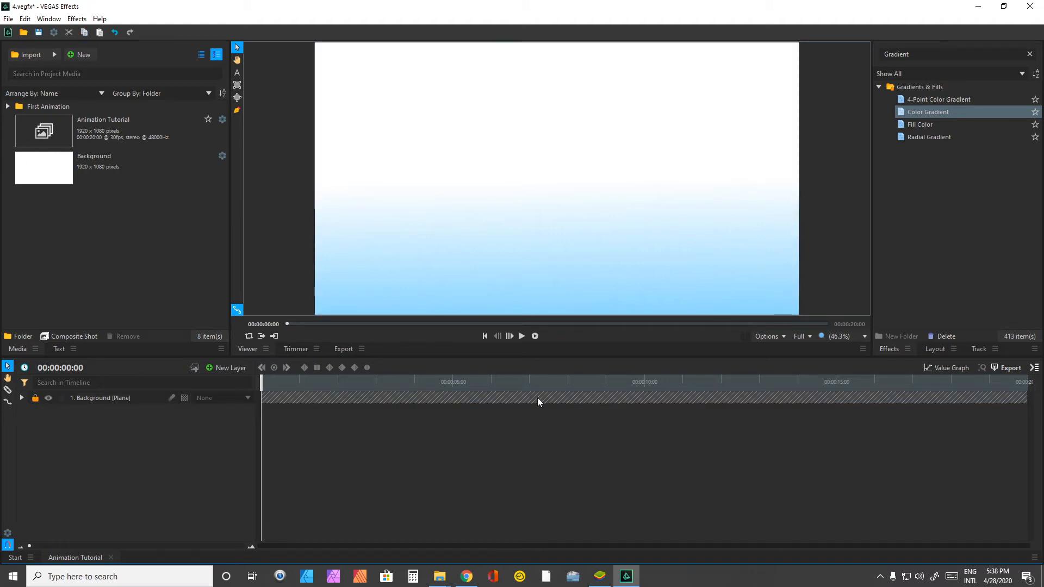
{"action": "left_click", "coordinate": [514, 210]}
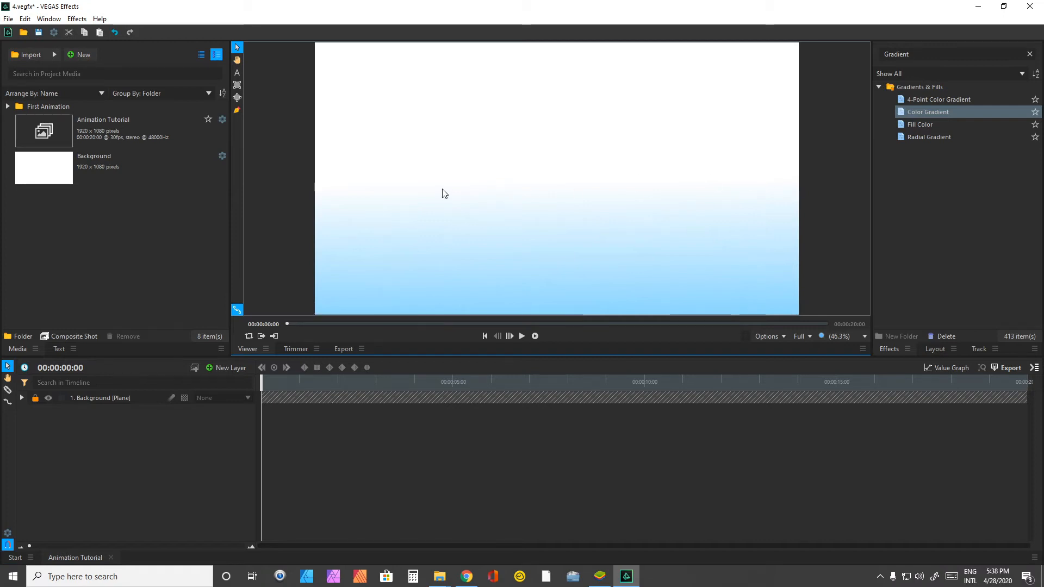
{"action": "scroll", "coordinate": [444, 193], "scroll_direction": "down", "scroll_amount": 1}
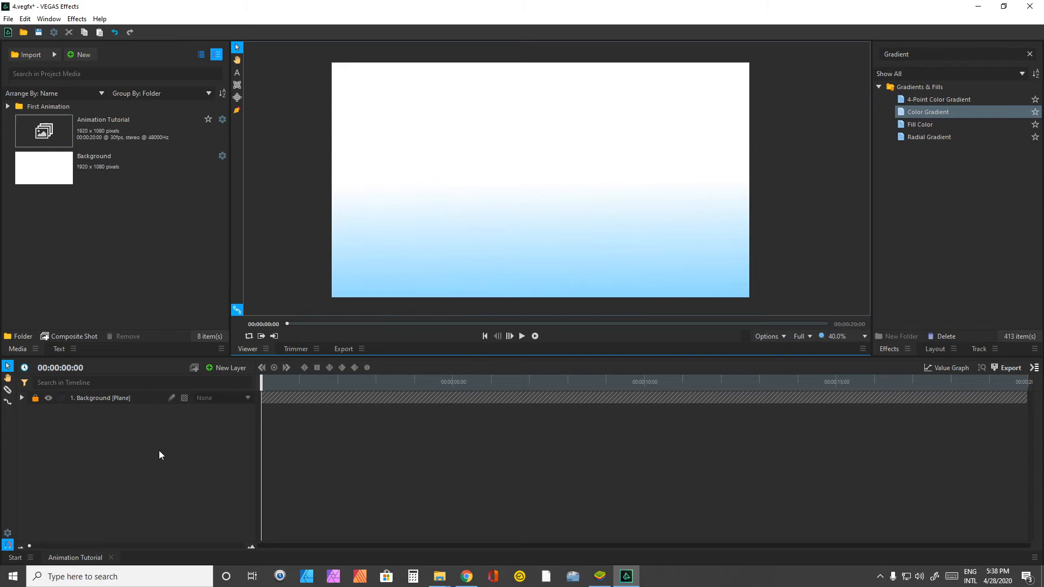
Add a new 1920 x 1080 plane layer above the background, coloured pure blue.
{"action": "right_click", "coordinate": [163, 451]}
{"action": "mouse_move", "coordinate": [165, 454]}
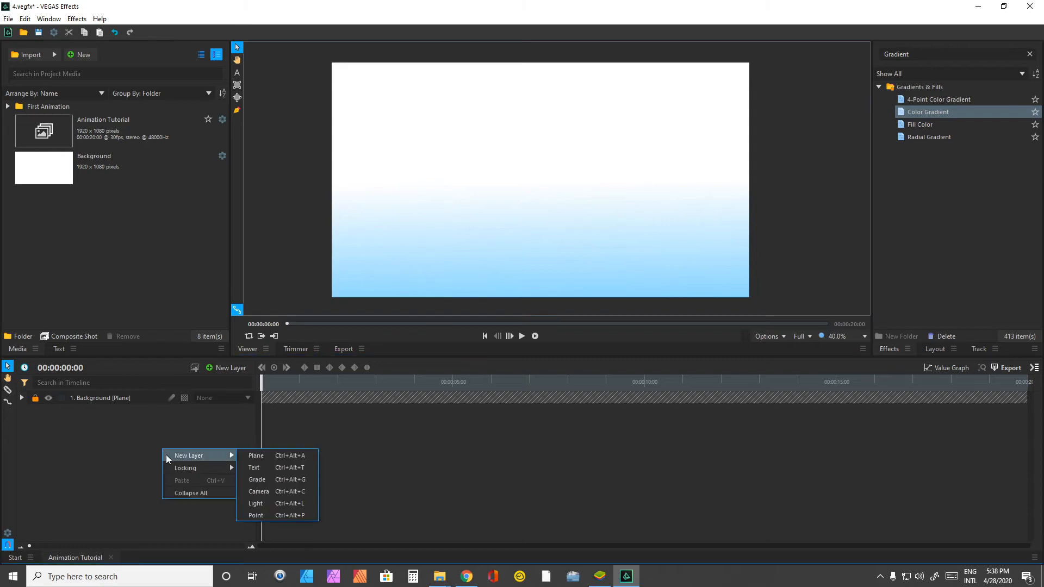
{"action": "left_click", "coordinate": [275, 459]}
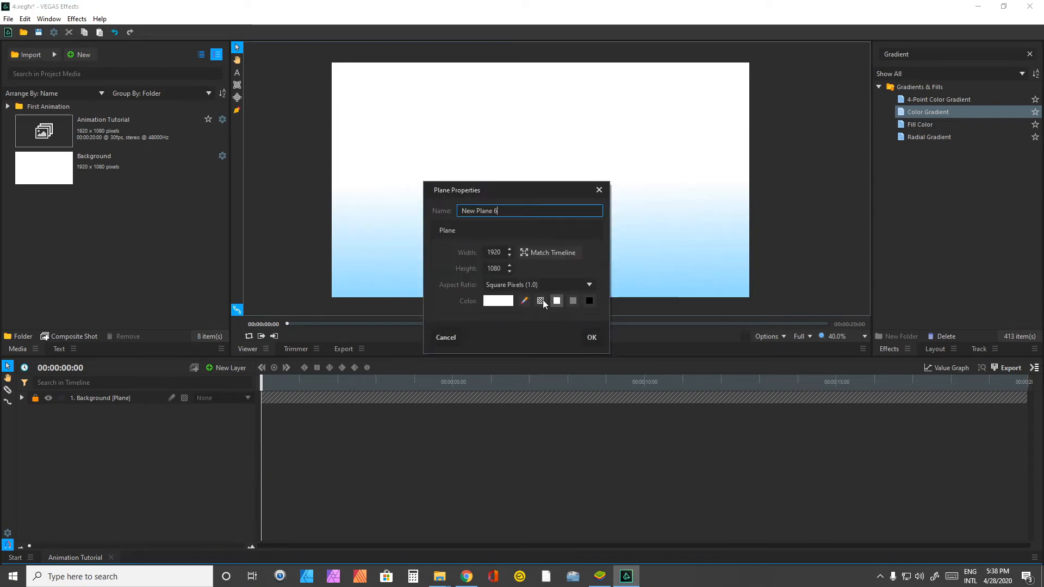
{"action": "left_click", "coordinate": [498, 301]}
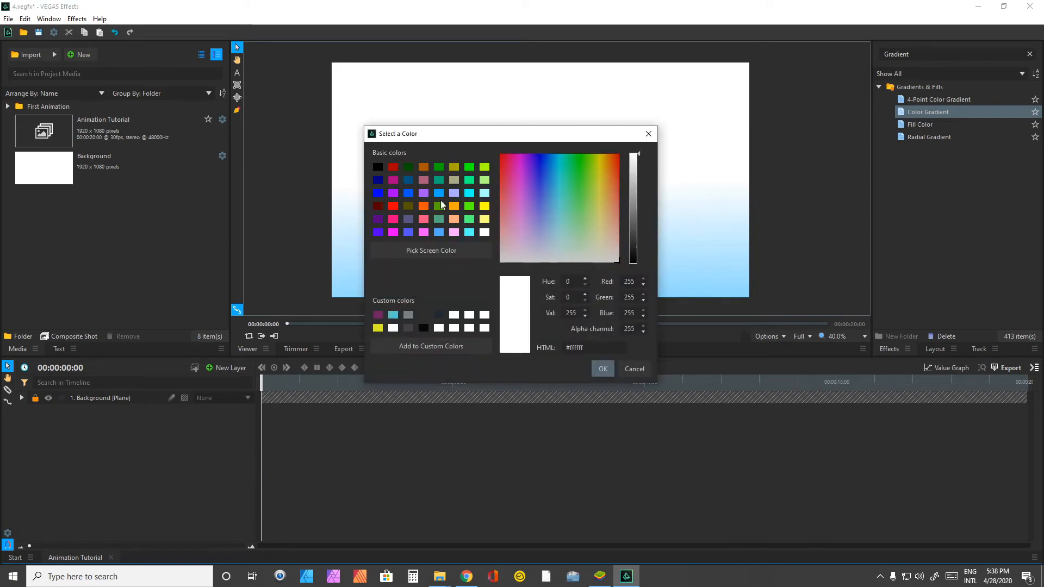
{"action": "left_click", "coordinate": [377, 194]}
{"action": "left_click", "coordinate": [602, 370]}
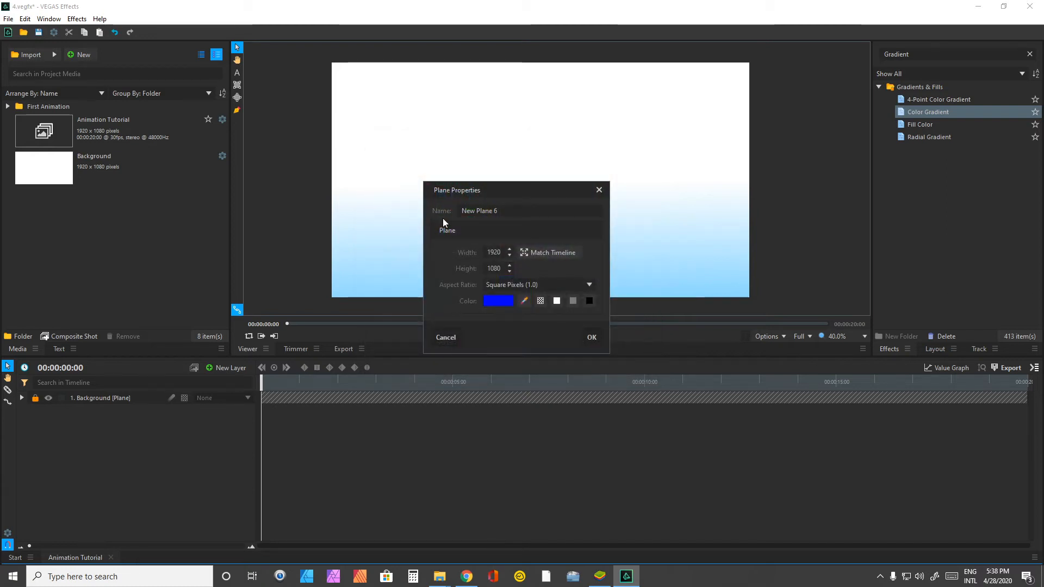
{"action": "left_click", "coordinate": [593, 337]}
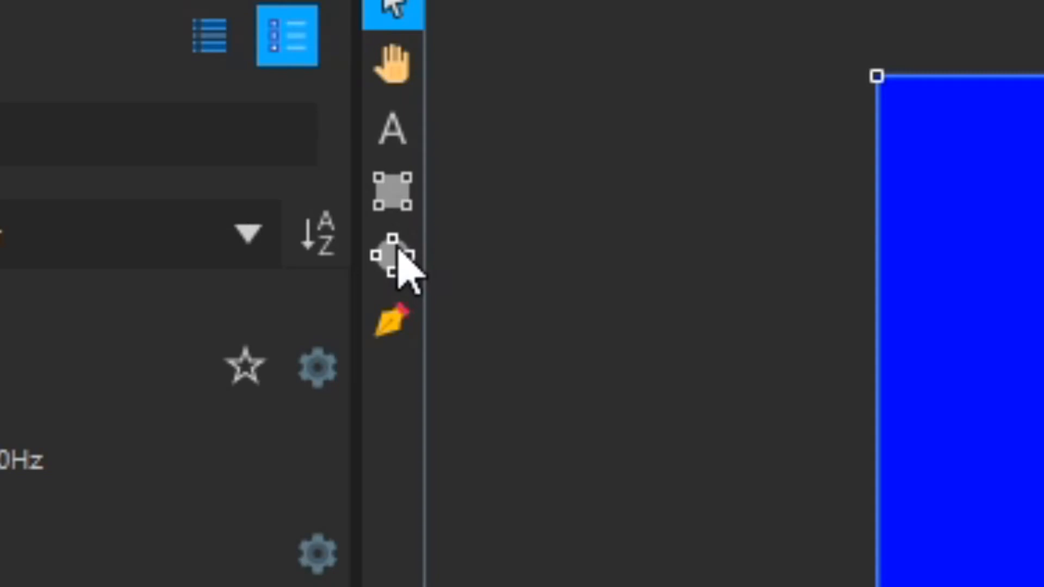
Draw a circular mask on the blue plane with the Ellipse mask tool and shift it horizontally to the frame's center.
{"action": "left_click", "coordinate": [399, 254]}
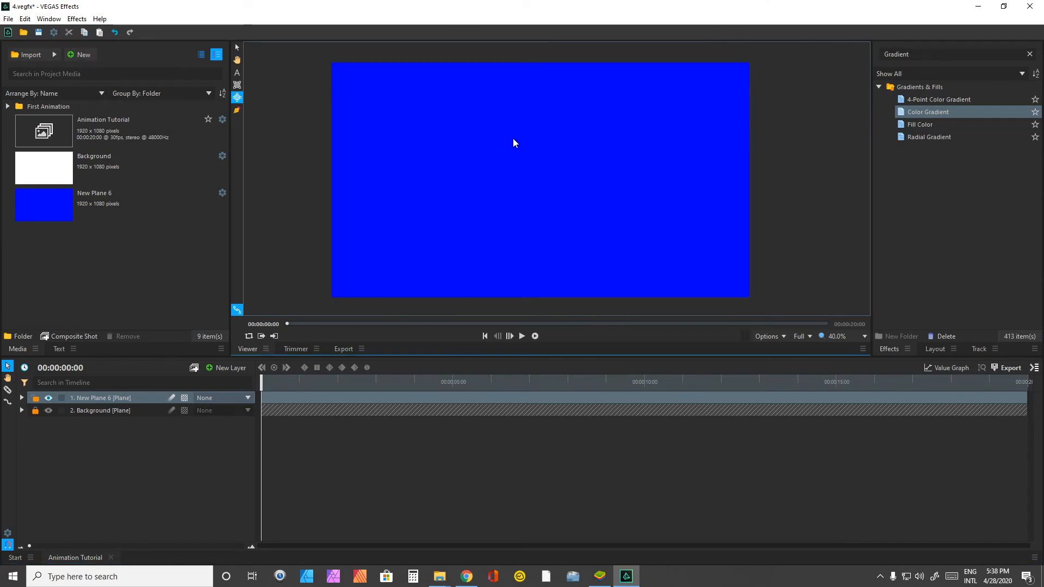
{"action": "left_click_drag", "start_coordinate": [477, 121], "coordinate": [602, 219]}
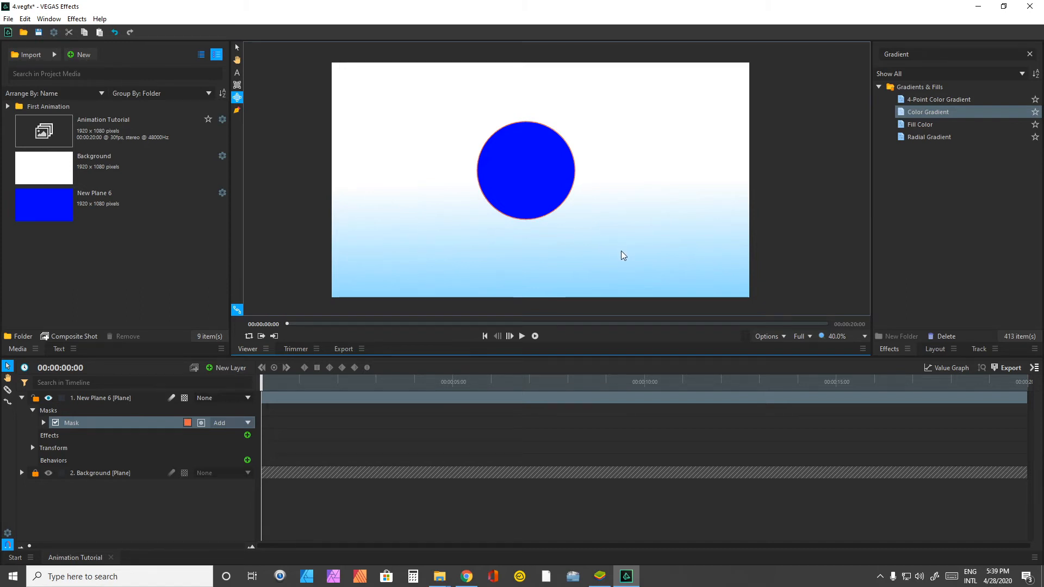
{"action": "left_click", "coordinate": [45, 423]}
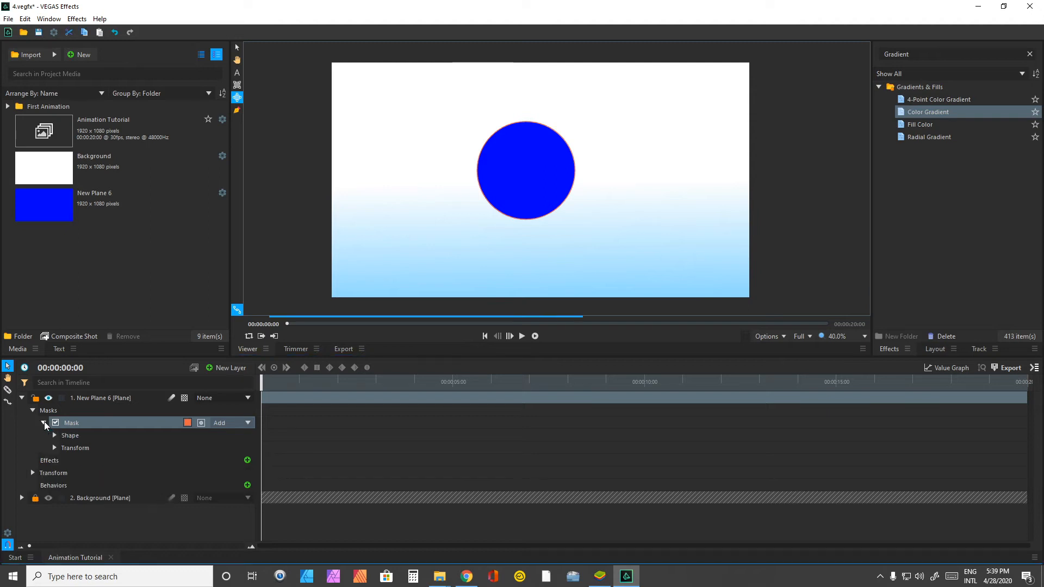
{"action": "left_click", "coordinate": [54, 449]}
{"action": "scroll", "coordinate": [73, 504], "scroll_direction": "down", "scroll_amount": 2}
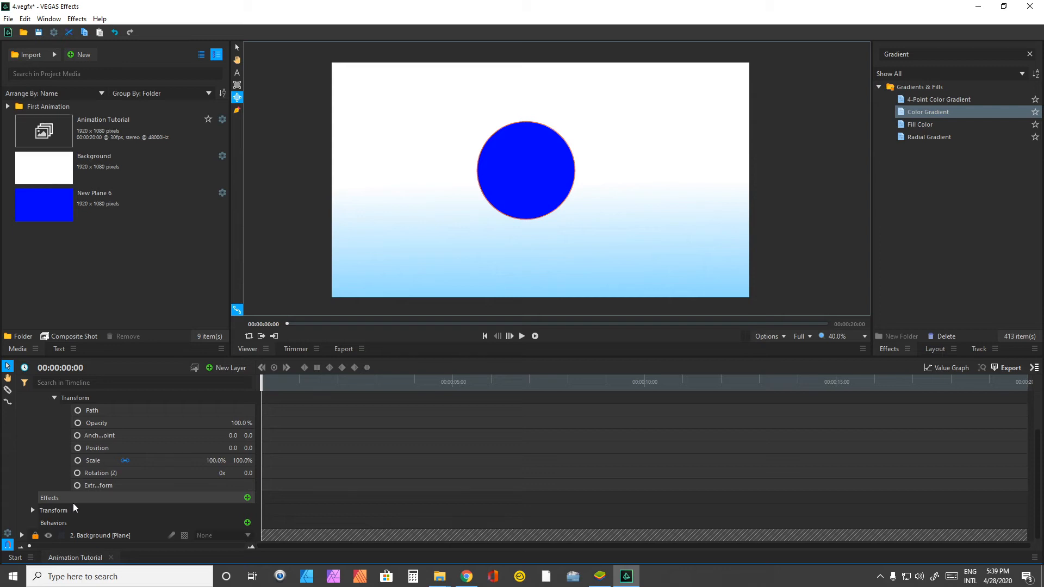
{"action": "scroll", "coordinate": [73, 504], "scroll_direction": "up", "scroll_amount": 1}
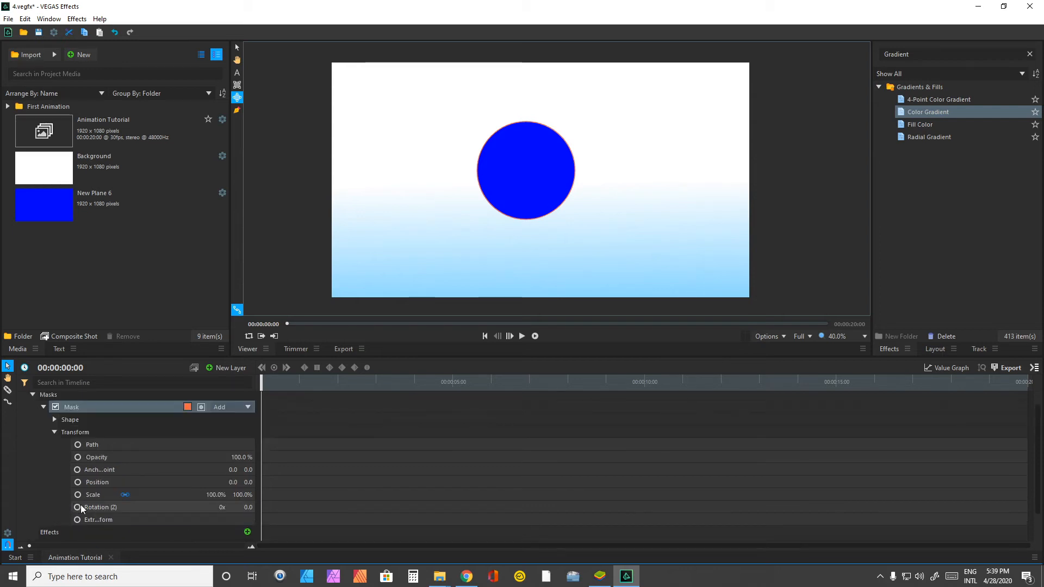
{"action": "left_click_drag", "start_coordinate": [233, 482], "coordinate": [270, 482]}
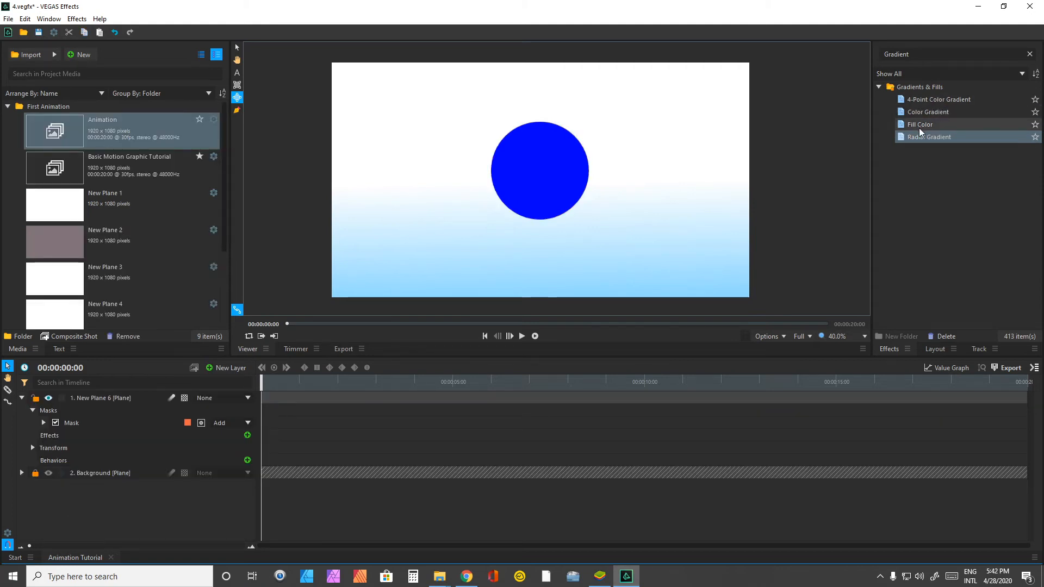
Apply the Radial Gradient effect to the masked circle's plane and set its Smooth value to 0.
{"action": "left_click_drag", "start_coordinate": [920, 133], "coordinate": [116, 425]}
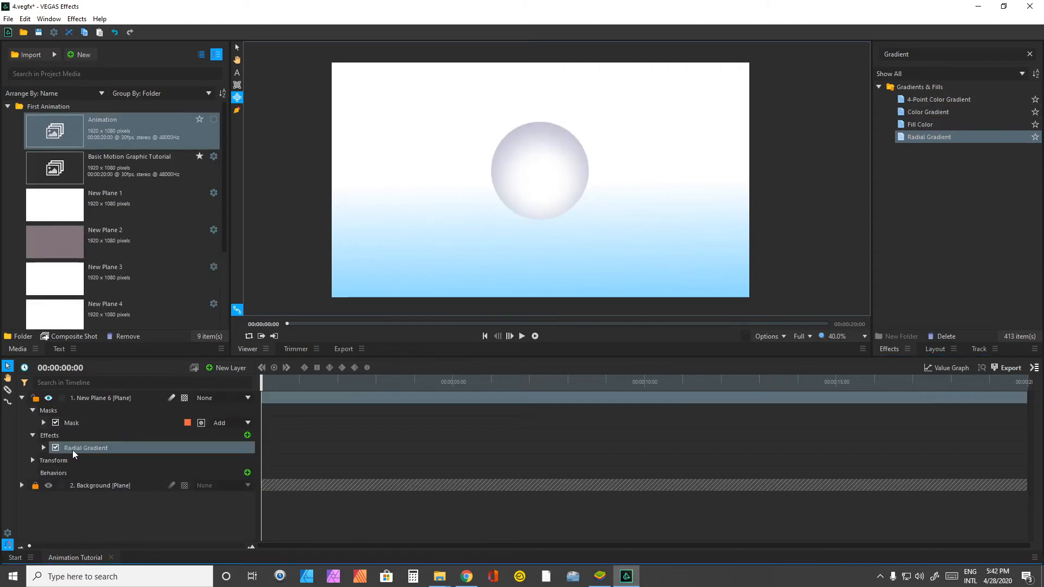
{"action": "left_click", "coordinate": [44, 448]}
{"action": "scroll", "coordinate": [54, 478], "scroll_direction": "down", "scroll_amount": 3}
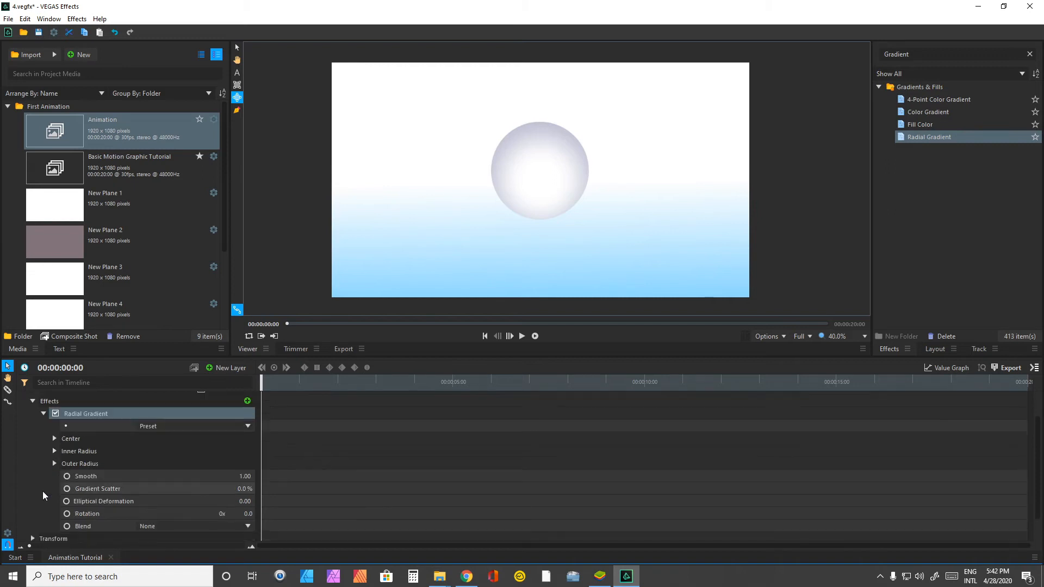
{"action": "left_click", "coordinate": [246, 448]}
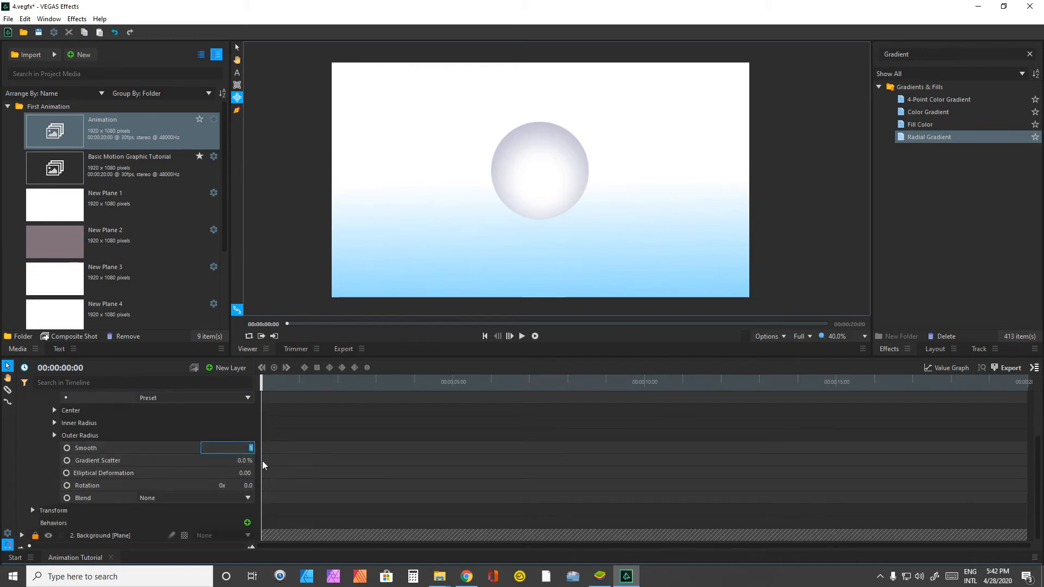
{"action": "type", "text": "0"}
{"action": "key", "text": "Return"}
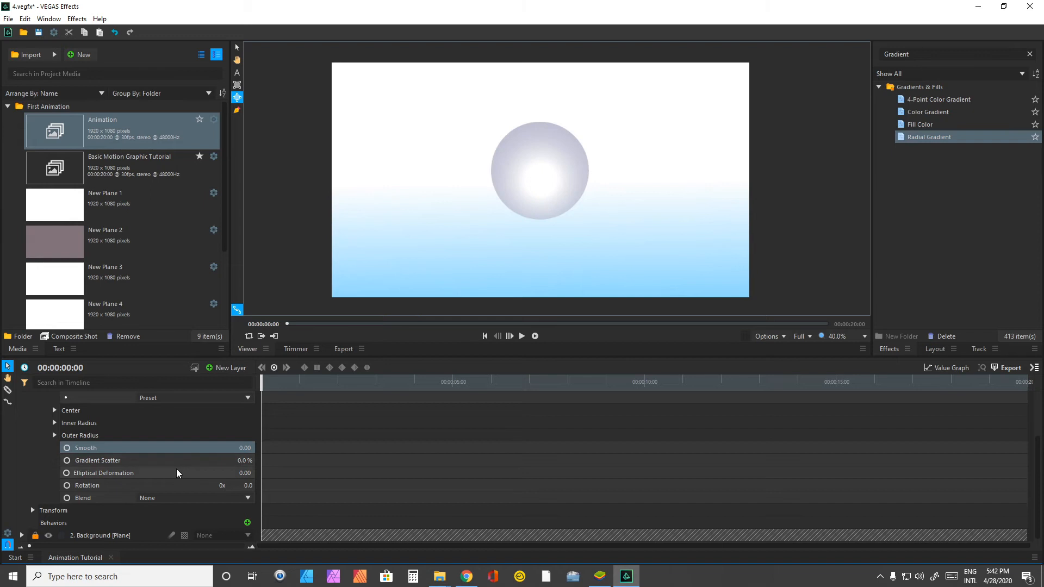
Set the Radial Gradient's inner radius to 24 px and its center position to 106.0, -62.0.
{"action": "scroll", "coordinate": [175, 468], "scroll_direction": "up", "scroll_amount": 2}
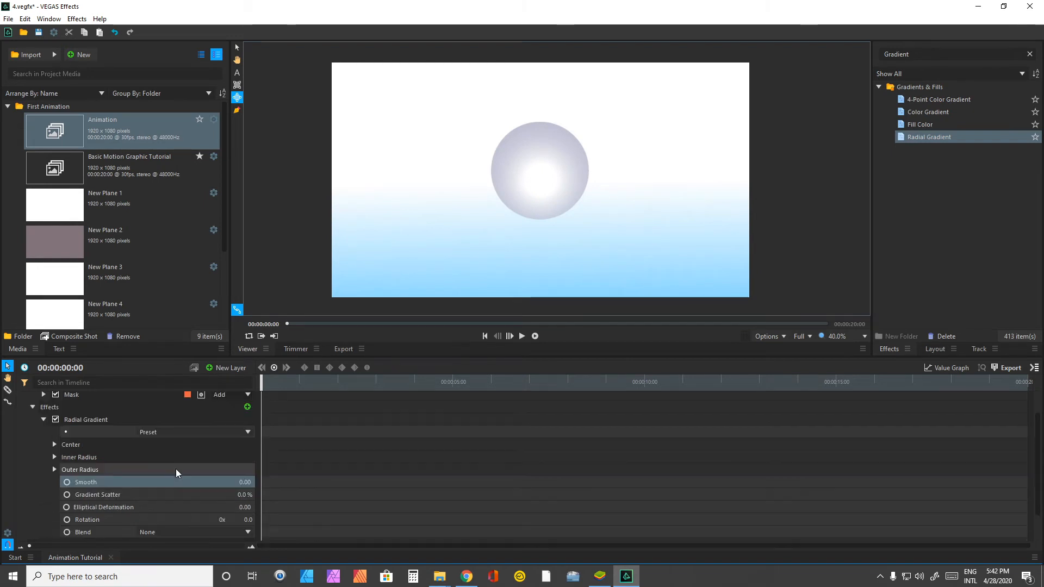
{"action": "left_click", "coordinate": [52, 444]}
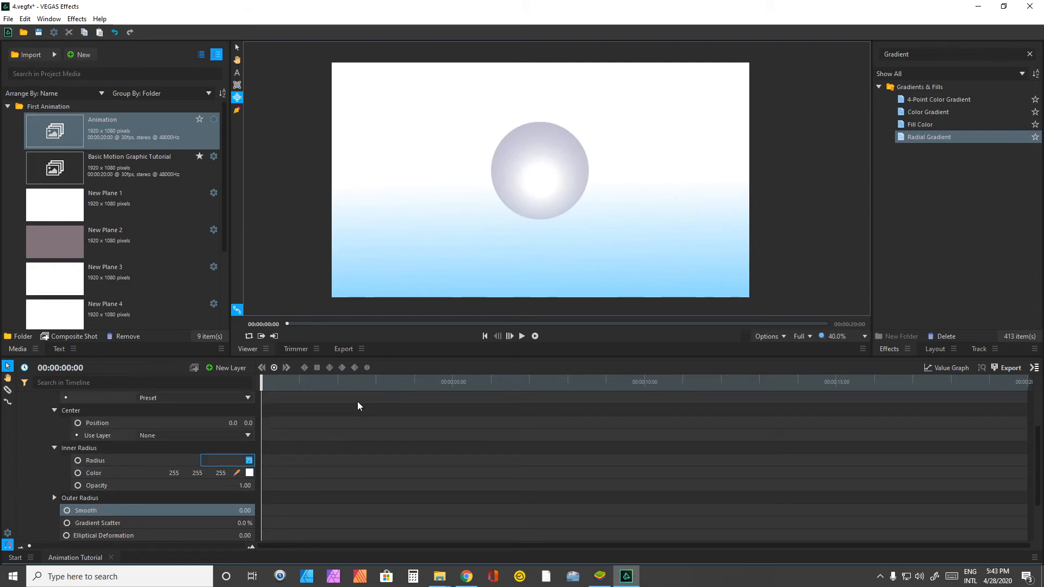
{"action": "type", "text": "24"}
{"action": "key", "text": "Return"}
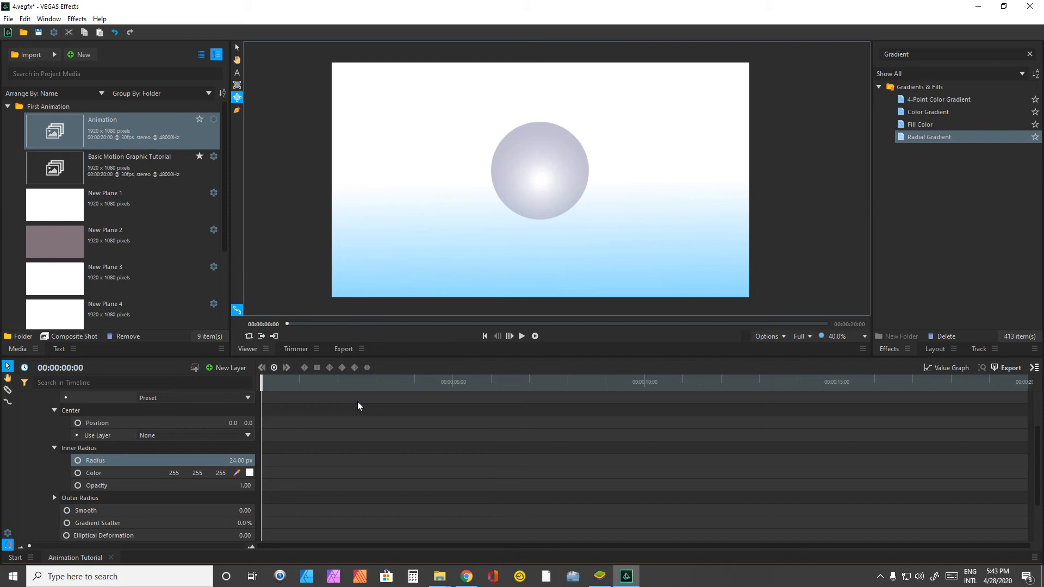
{"action": "scroll", "coordinate": [164, 470], "scroll_direction": "up", "scroll_amount": 2}
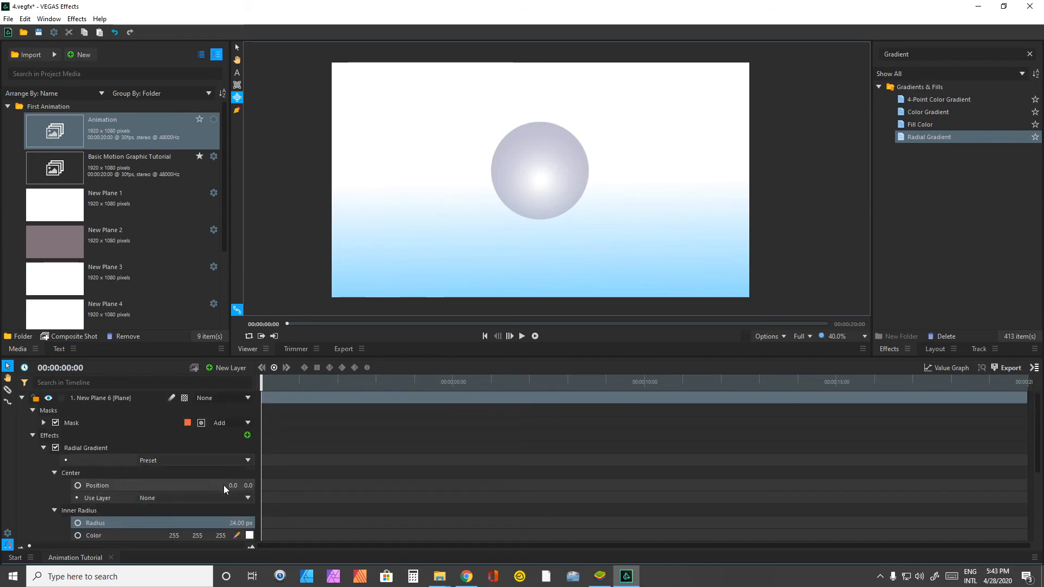
{"action": "mouse_move", "coordinate": [233, 485]}
{"action": "left_mouse_down"}
{"action": "mouse_move", "coordinate": [291, 485]}
{"action": "mouse_move", "coordinate": [222, 486]}
{"action": "left_mouse_up"}
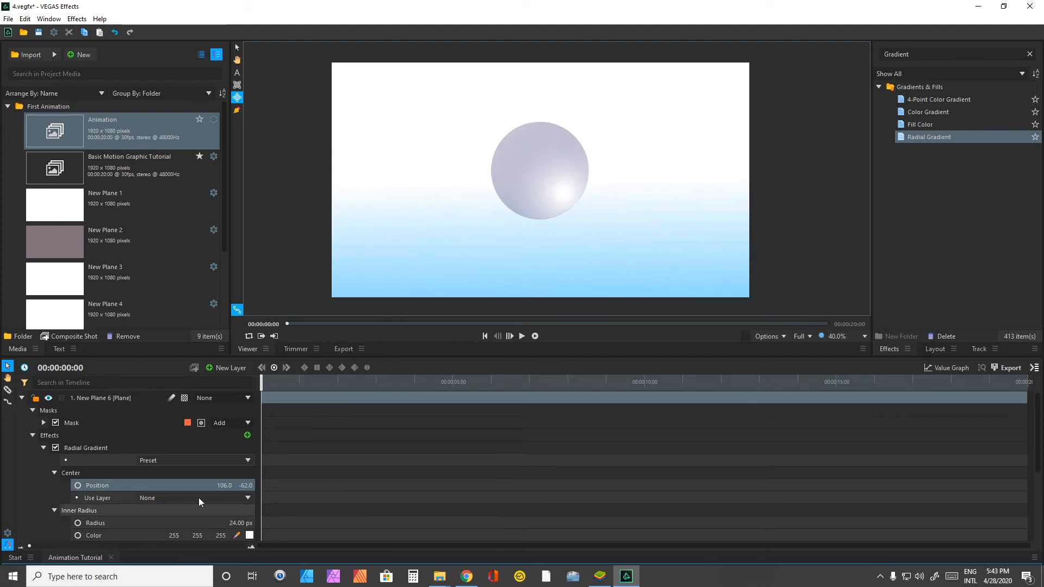
Collapse the circle's plane layer and rename it Globe.
{"action": "left_click", "coordinate": [21, 400]}
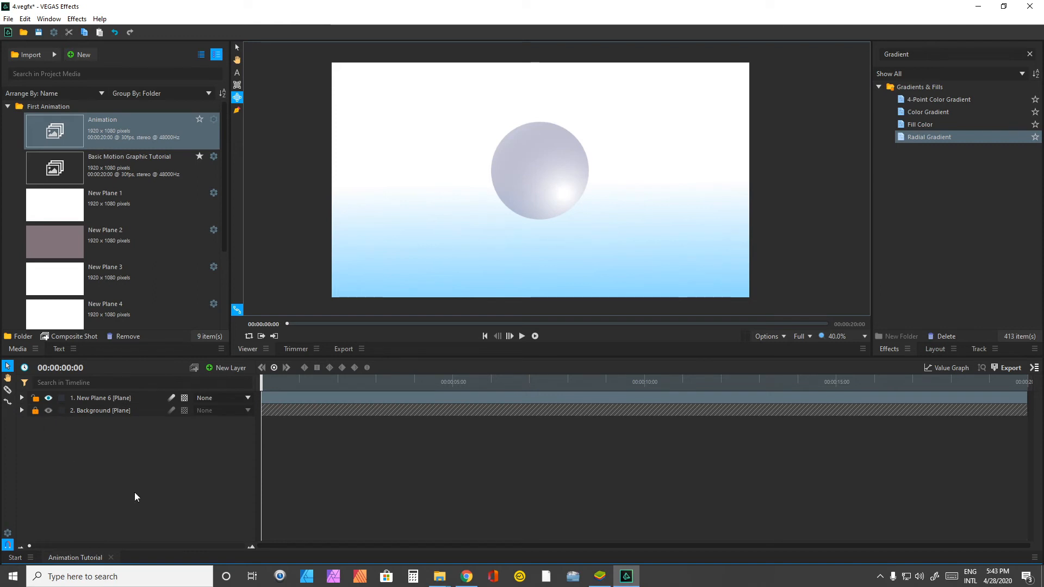
{"action": "left_click", "coordinate": [116, 426]}
{"action": "double_click", "coordinate": [116, 402]}
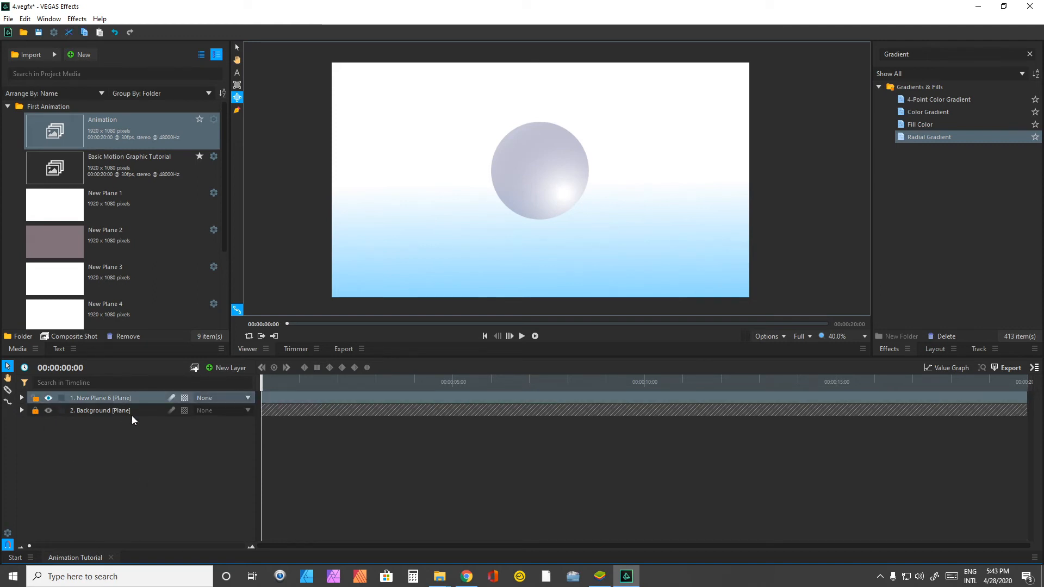
{"action": "type", "text": "Globe"}
{"action": "key", "text": "BackSpace"}
{"action": "type", "text": "be"}
{"action": "key", "text": "Return"}
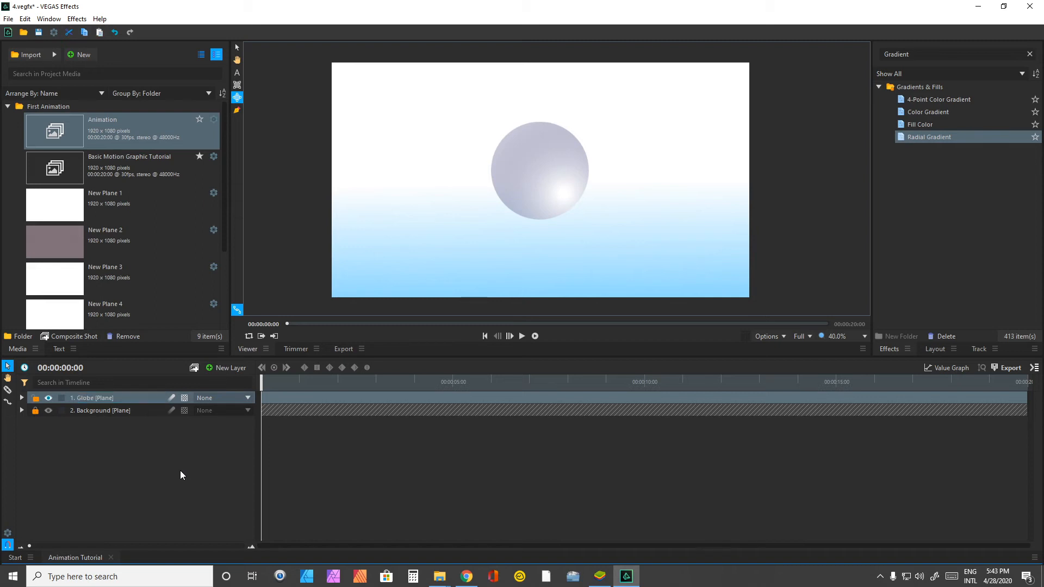
Search the effects for "Drop" and apply Drop Shadow to the Globe layer.
{"action": "left_click", "coordinate": [181, 471]}
{"action": "left_click", "coordinate": [906, 54]}
{"action": "double_click", "coordinate": [916, 54]}
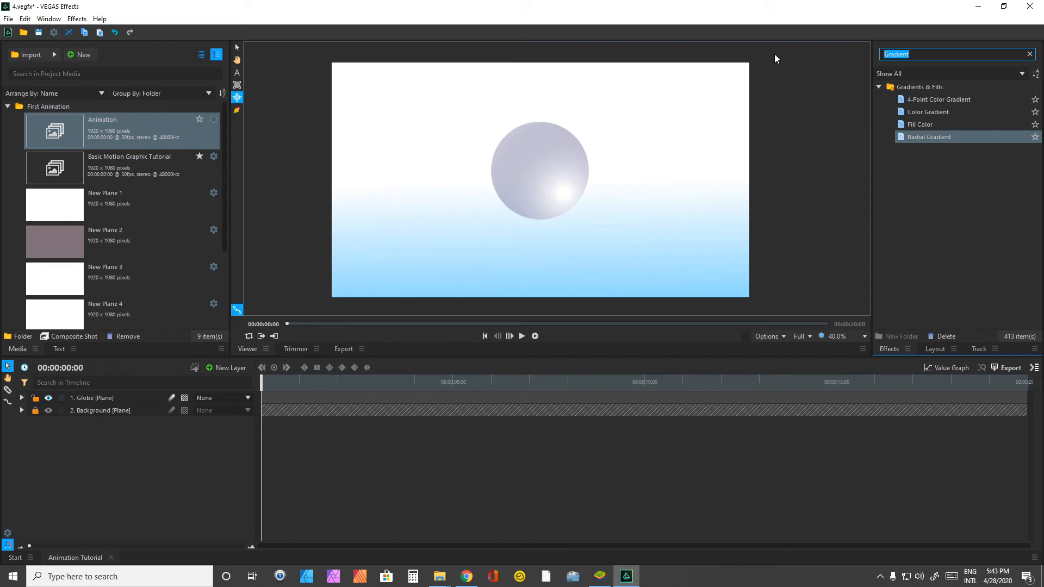
{"action": "type", "text": "Drop"}
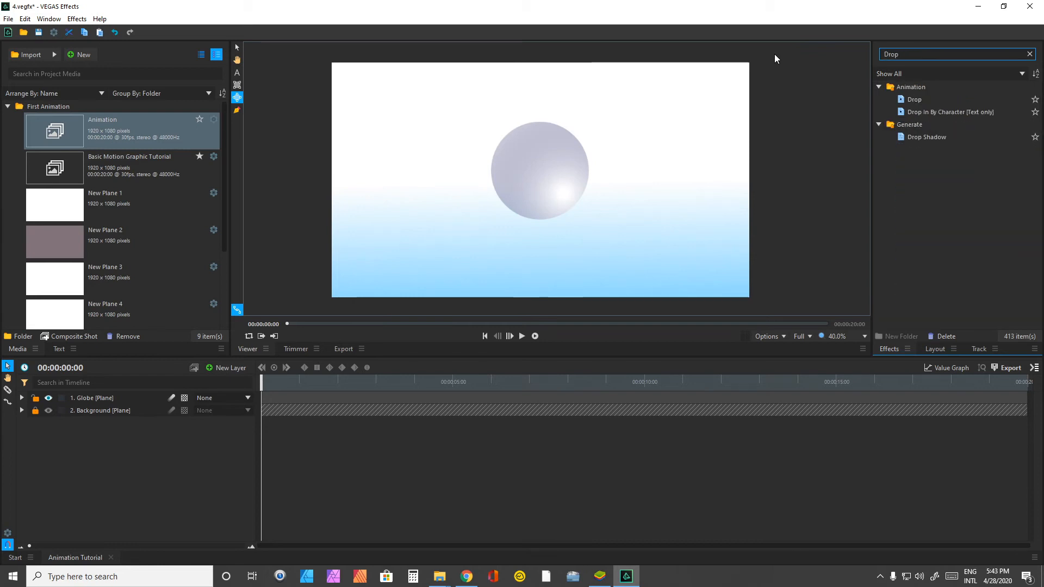
{"action": "left_click", "coordinate": [917, 136]}
{"action": "left_click_drag", "start_coordinate": [120, 400], "coordinate": [120, 400]}
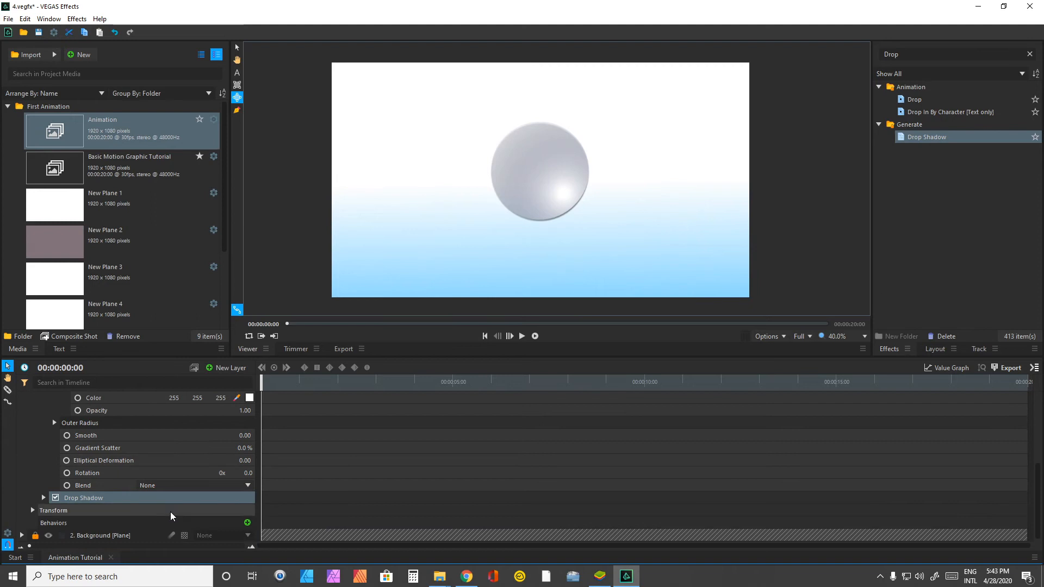
Set the Globe's Drop Shadow distance to 2.5 px.
{"action": "left_click", "coordinate": [44, 498]}
{"action": "scroll", "coordinate": [44, 498], "scroll_direction": "down", "scroll_amount": 2}
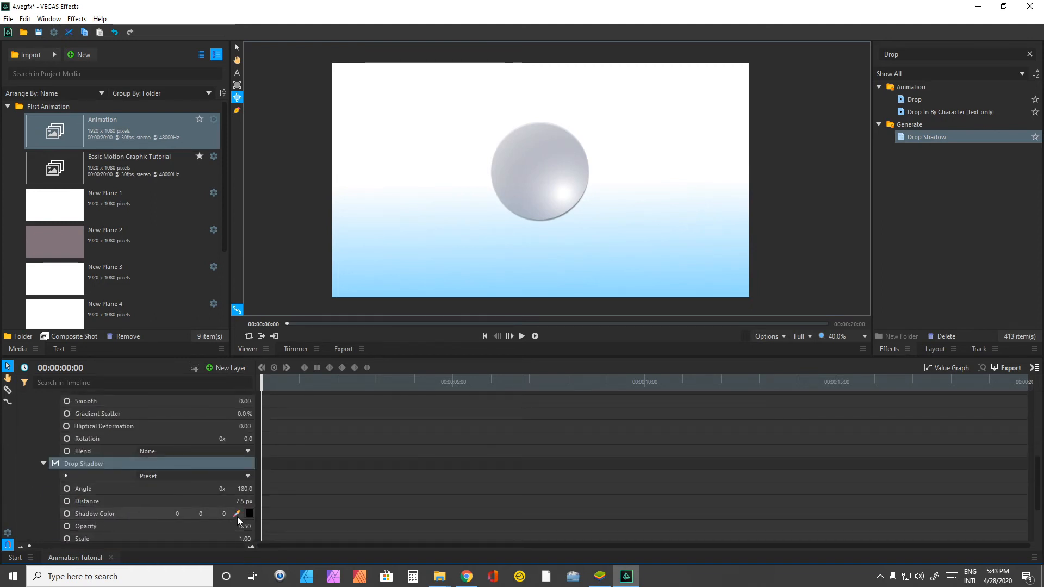
{"action": "left_click_drag", "start_coordinate": [245, 502], "coordinate": [223, 502]}
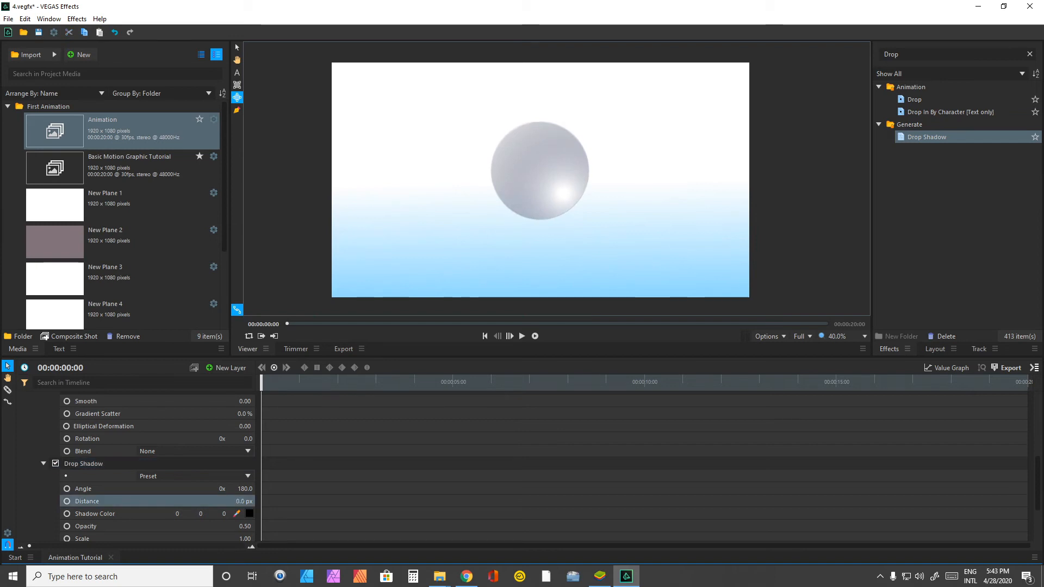
{"action": "left_click", "coordinate": [244, 506]}
{"action": "type", "text": "2.5"}
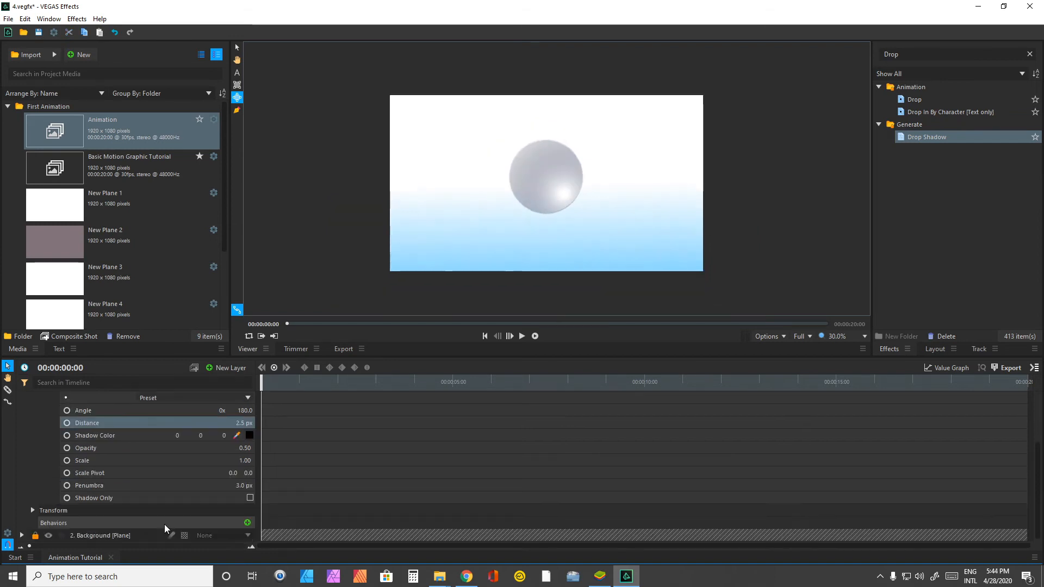
Set the Globe's Drop Shadow opacity to 0.35.
{"action": "scroll", "coordinate": [165, 525], "scroll_direction": "up", "scroll_amount": 1}
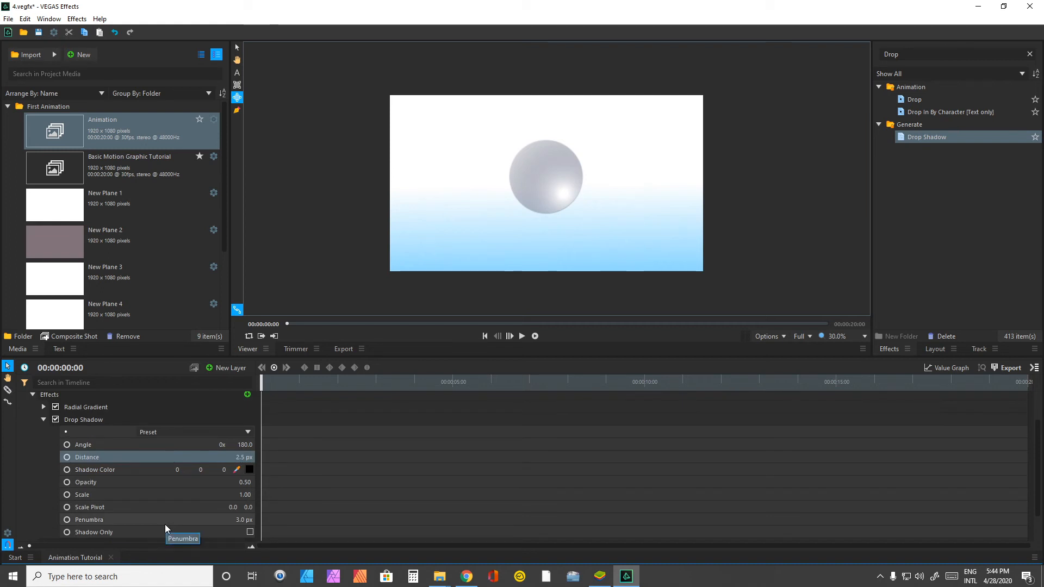
{"action": "left_click", "coordinate": [246, 482]}
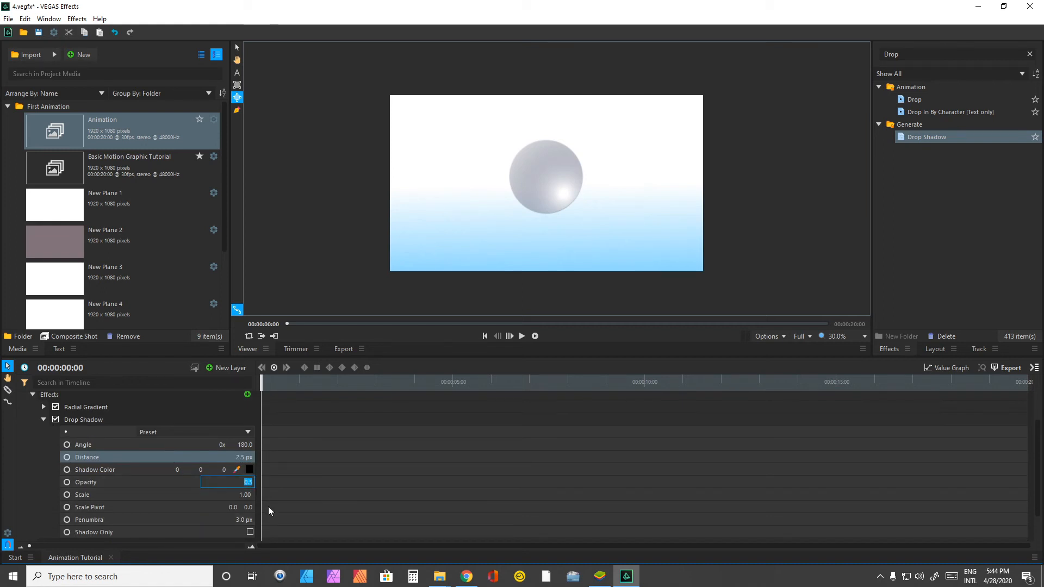
{"action": "type", "text": "0.35"}
{"action": "key", "text": "Return"}
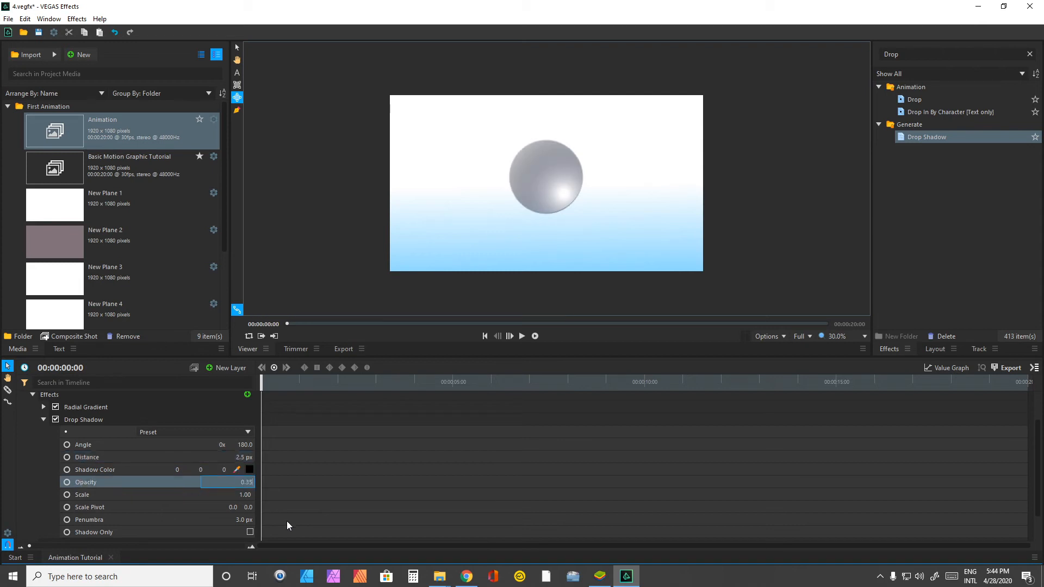
{"action": "left_click", "coordinate": [59, 419]}
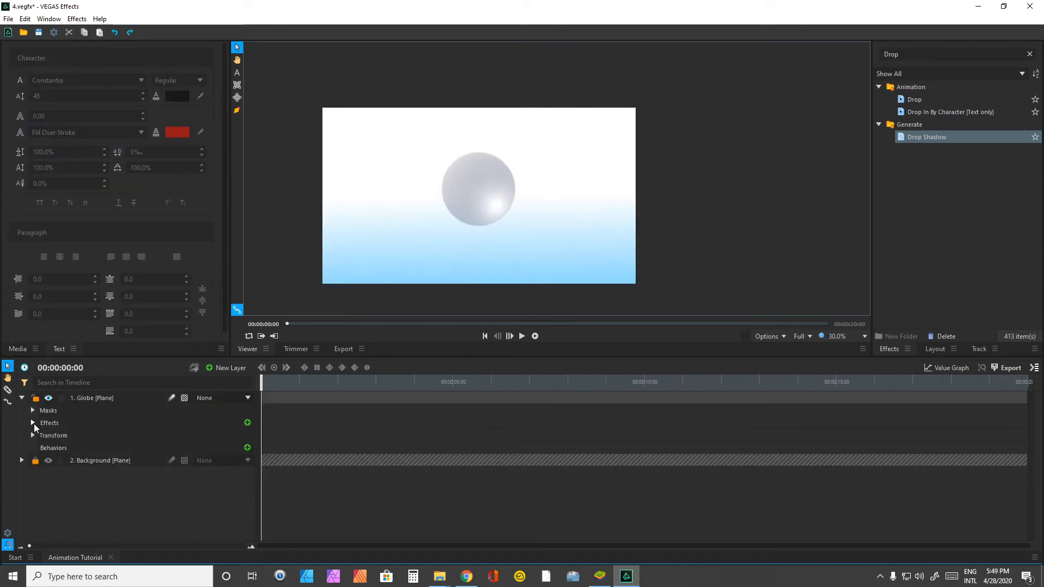
Rename the Globe layer's circular mask as Shaping Mask.
{"action": "left_click", "coordinate": [31, 411]}
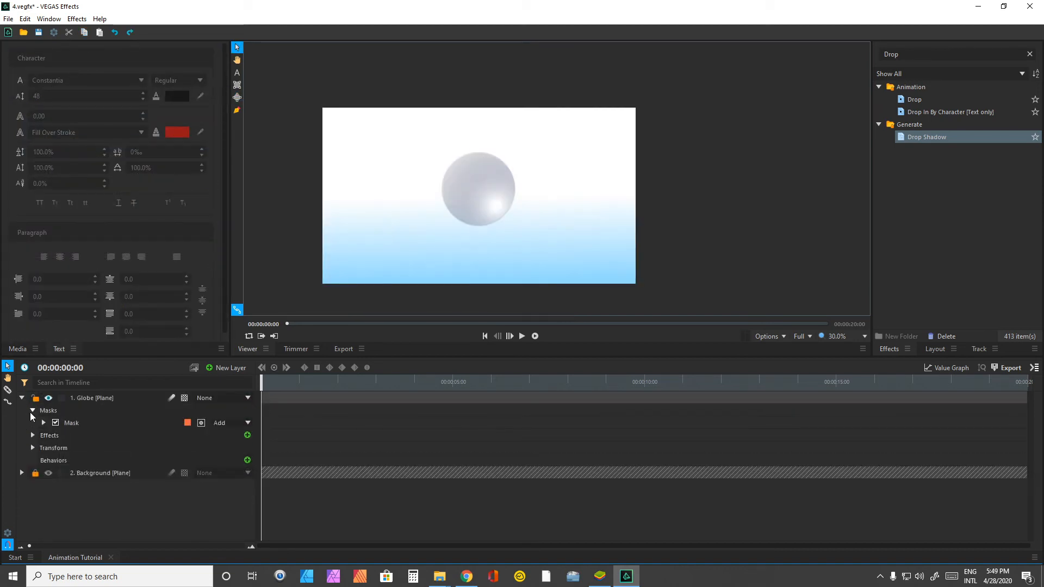
{"action": "left_click", "coordinate": [86, 427]}
{"action": "key", "text": "F2"}
{"action": "type", "text": "Shaping Mask"}
{"action": "key", "text": "Return"}
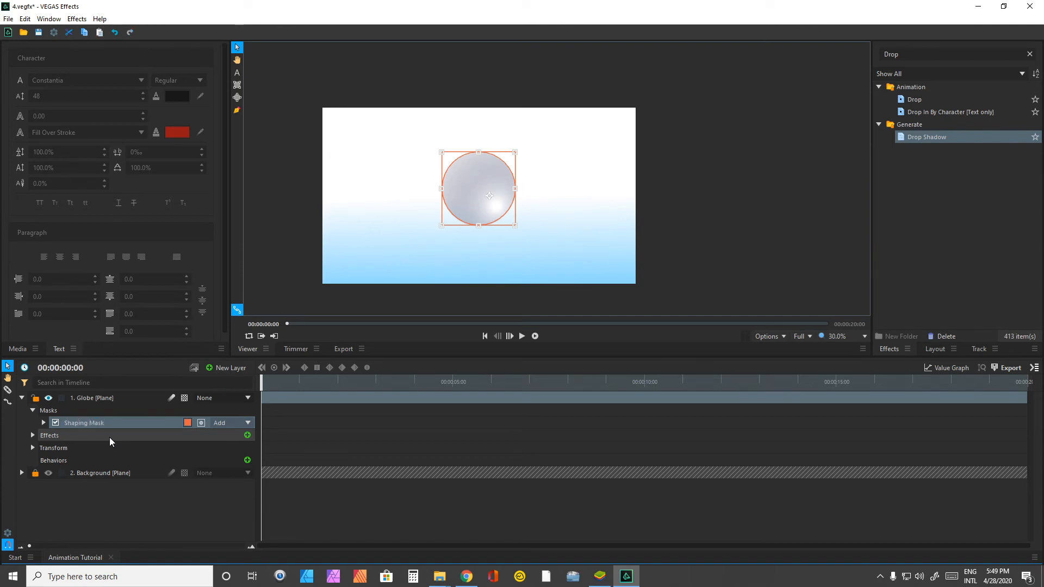
{"action": "left_click", "coordinate": [139, 529]}
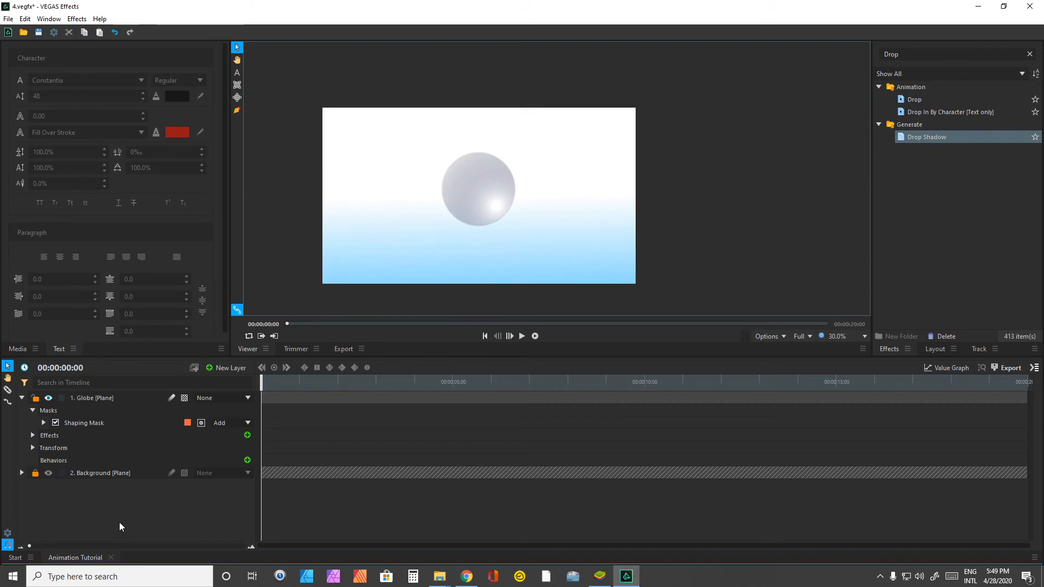
Duplicate the Shaping Mask on the Globe layer and rename the copy Deductive Mask.
{"action": "left_click", "coordinate": [105, 425]}
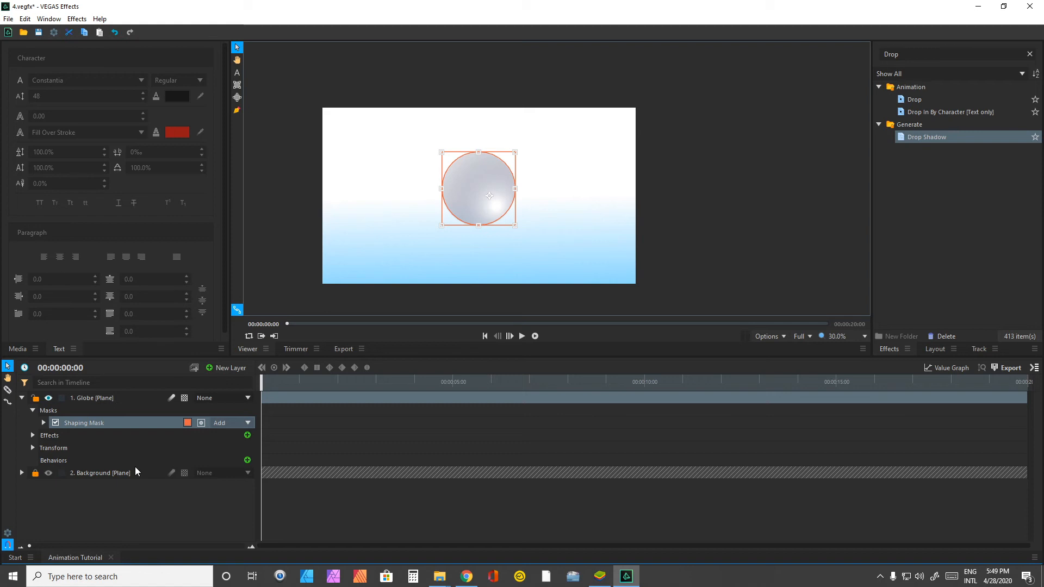
{"action": "key", "text": "ctrl+d"}
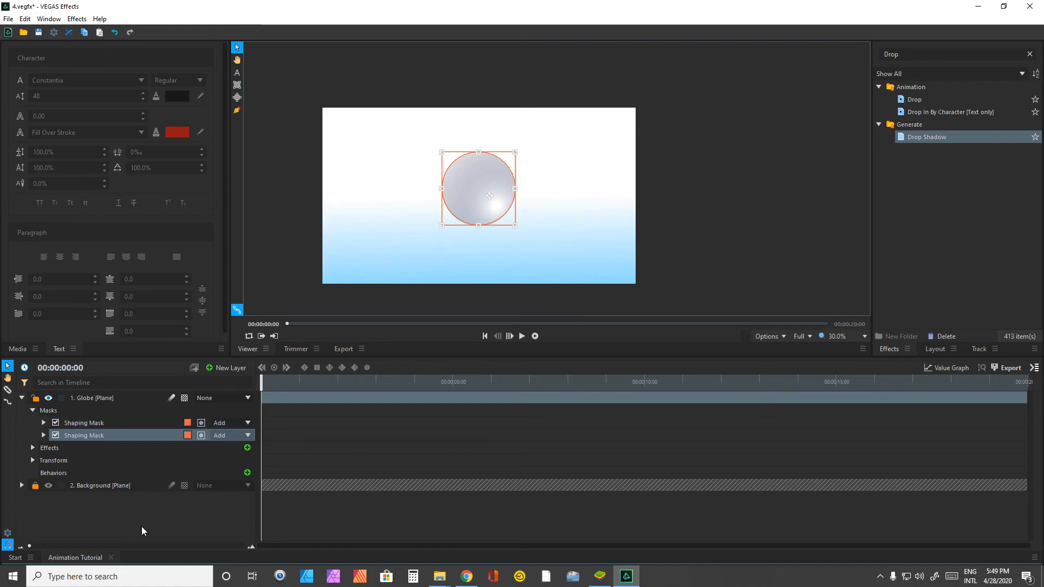
{"action": "double_click", "coordinate": [111, 441]}
{"action": "type", "text": "Deductive Mask"}
{"action": "key", "text": "Return"}
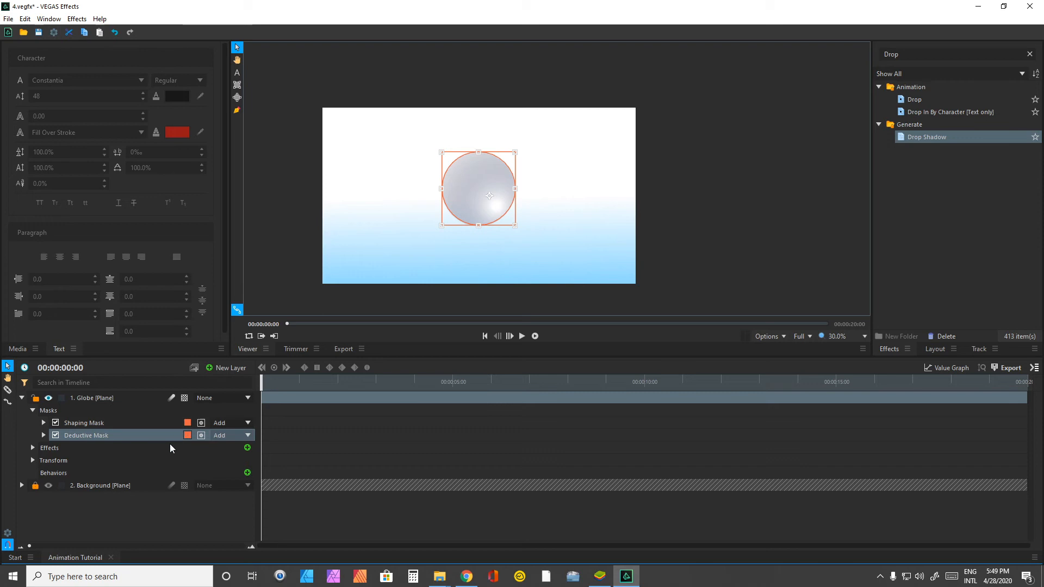
Change the Deductive Mask's blend mode to Subtract.
{"action": "left_click", "coordinate": [171, 515]}
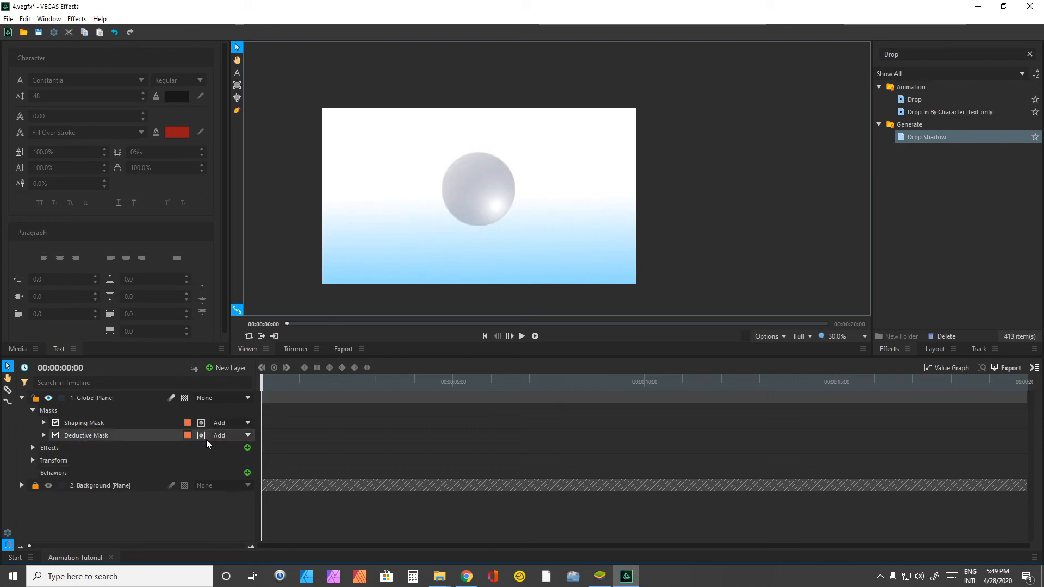
{"action": "left_click", "coordinate": [224, 435]}
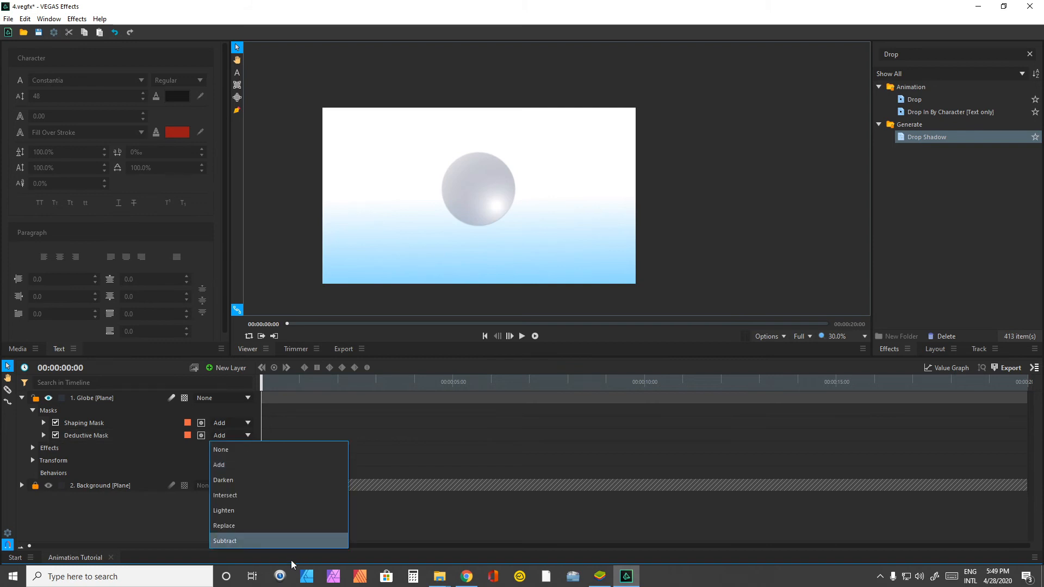
{"action": "left_click", "coordinate": [288, 541]}
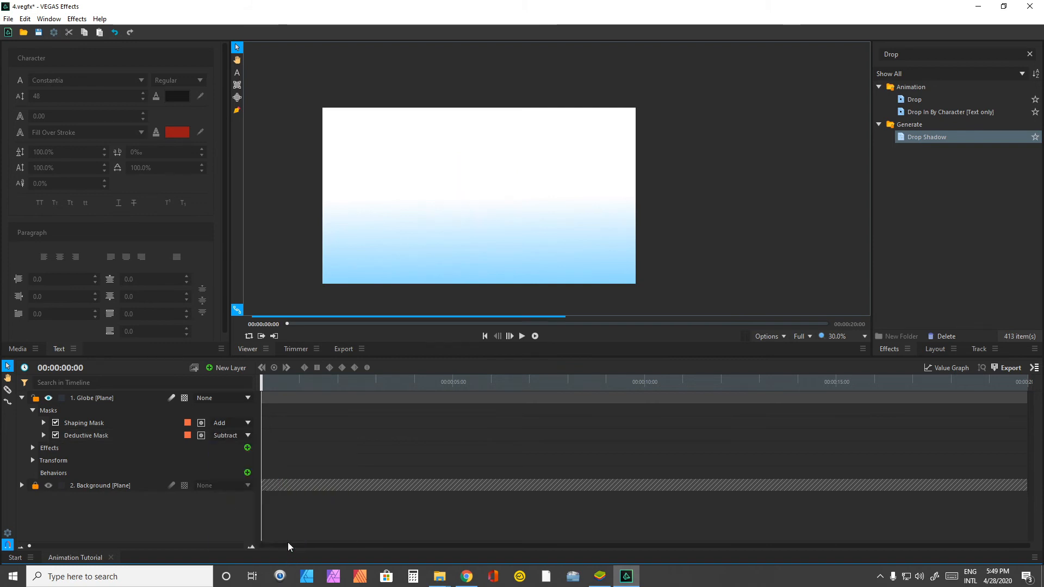
Keyframe the Deductive Mask's position at 00:00:00:13, and move it up and left clear of the globe to about -275, 387 at 00:00:01:08.
{"action": "left_click", "coordinate": [43, 437]}
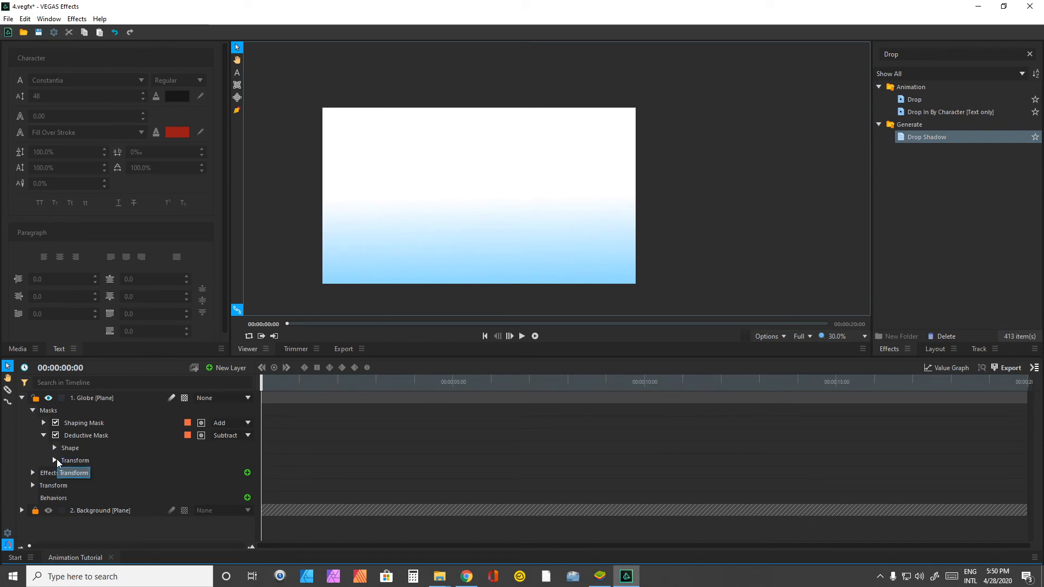
{"action": "left_click", "coordinate": [55, 460]}
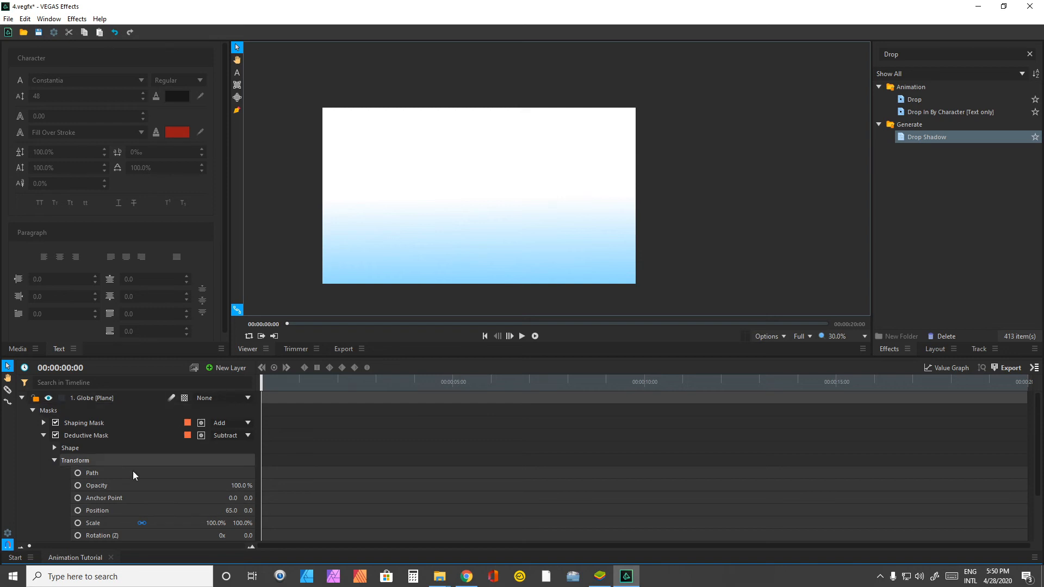
{"action": "left_click_drag", "start_coordinate": [263, 386], "coordinate": [279, 387]}
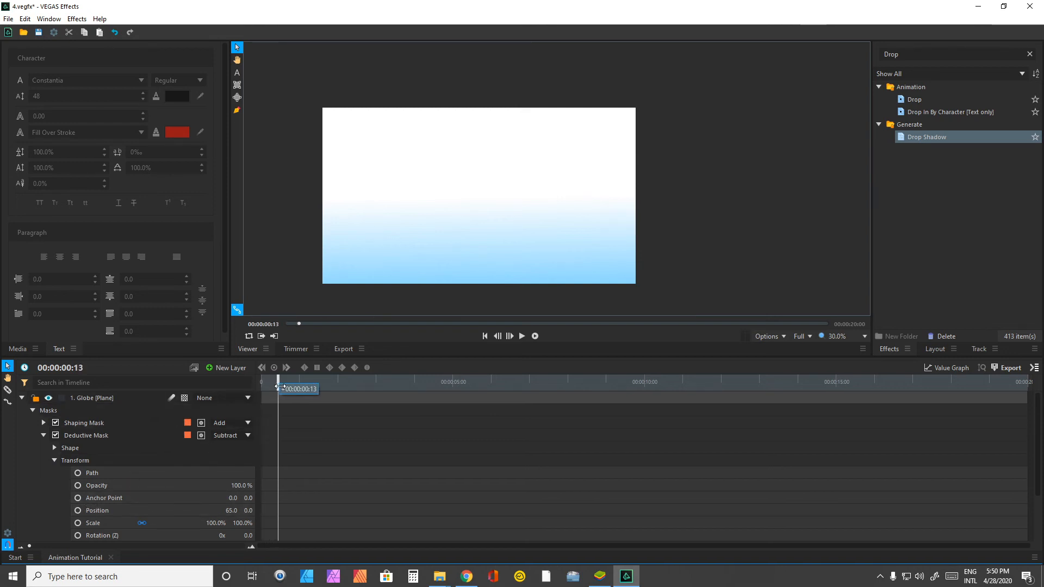
{"action": "left_click", "coordinate": [77, 510]}
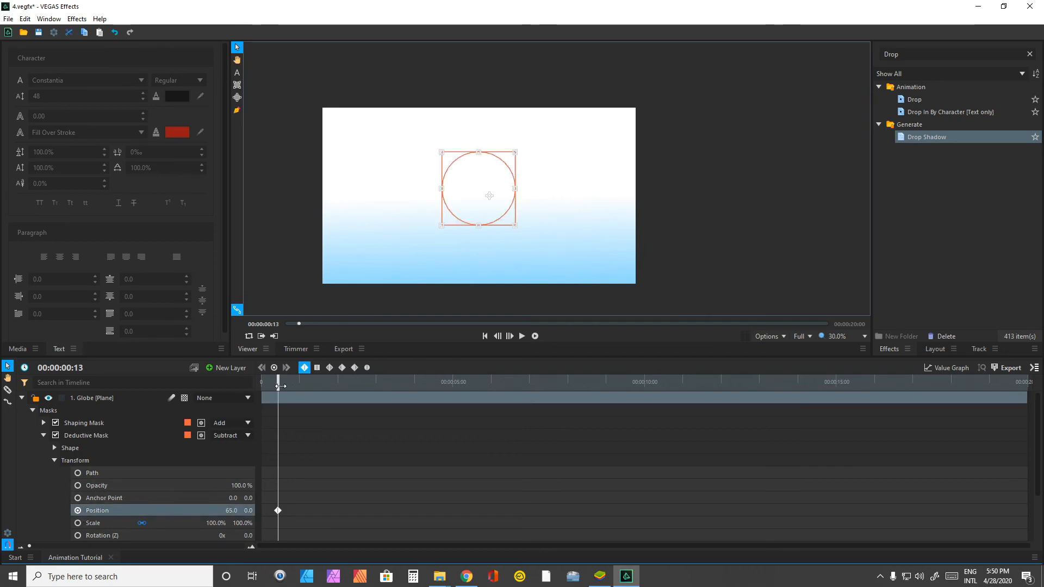
{"action": "left_click_drag", "start_coordinate": [279, 387], "coordinate": [310, 388]}
{"action": "left_click_drag", "start_coordinate": [477, 184], "coordinate": [421, 122]}
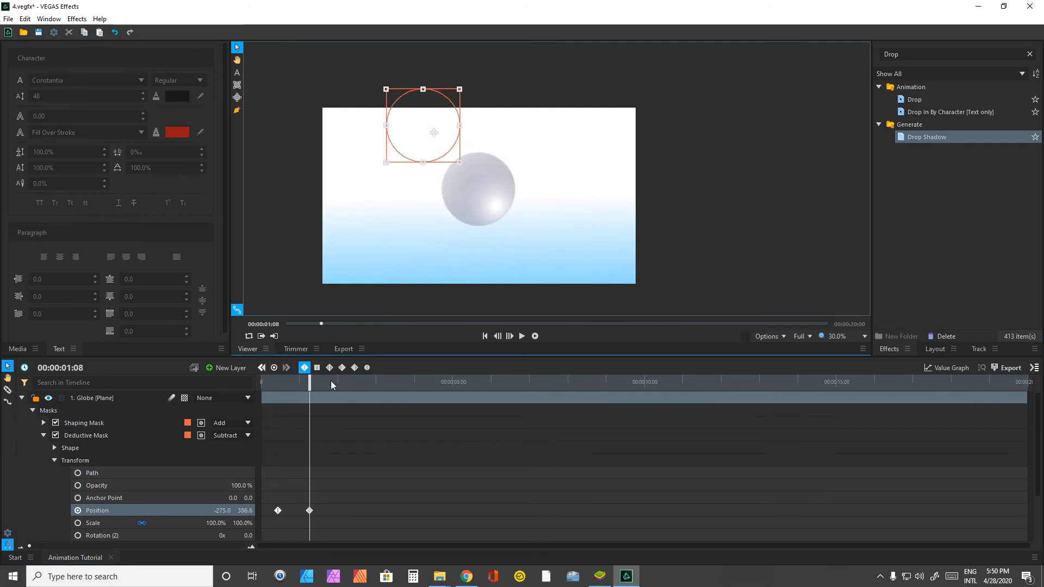
Play the opening of the animation several times to check how the moving mask reveals the globe.
{"action": "left_click_drag", "start_coordinate": [310, 381], "coordinate": [222, 387]}
{"action": "key", "text": "space"}
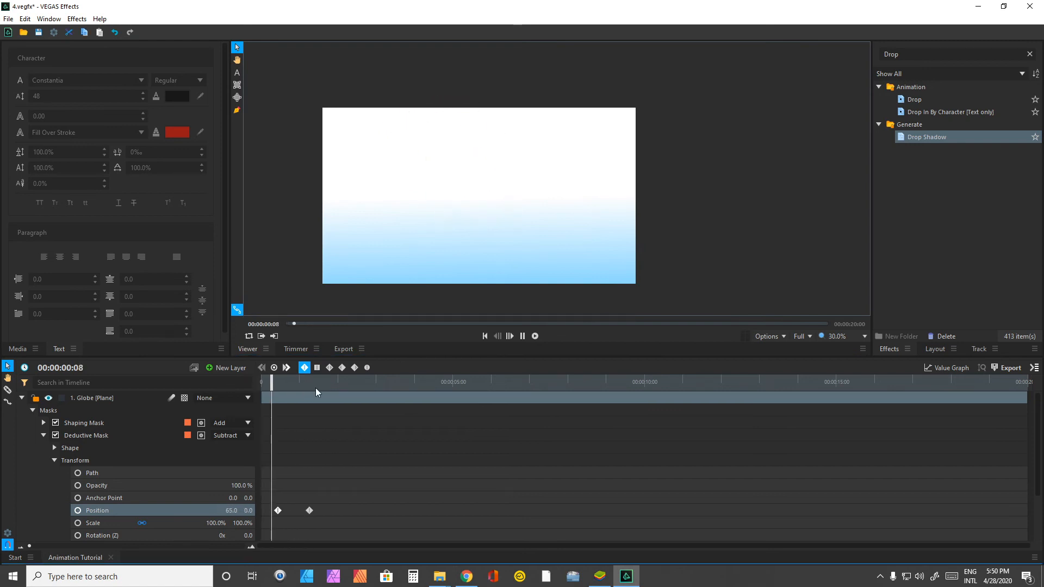
{"action": "left_click_drag", "start_coordinate": [318, 387], "coordinate": [240, 389]}
{"action": "key", "text": "space"}
{"action": "key", "text": "space"}
{"action": "left_click_drag", "start_coordinate": [312, 384], "coordinate": [223, 391]}
{"action": "key", "text": "space"}
{"action": "key", "text": "space"}
At 00:00:00:24, set the Deductive Mask's feather direction to Out and its feather strength to 62 px.
{"action": "left_click_drag", "start_coordinate": [317, 375], "coordinate": [281, 383]}
{"action": "left_click_drag", "start_coordinate": [280, 383], "coordinate": [293, 384]}
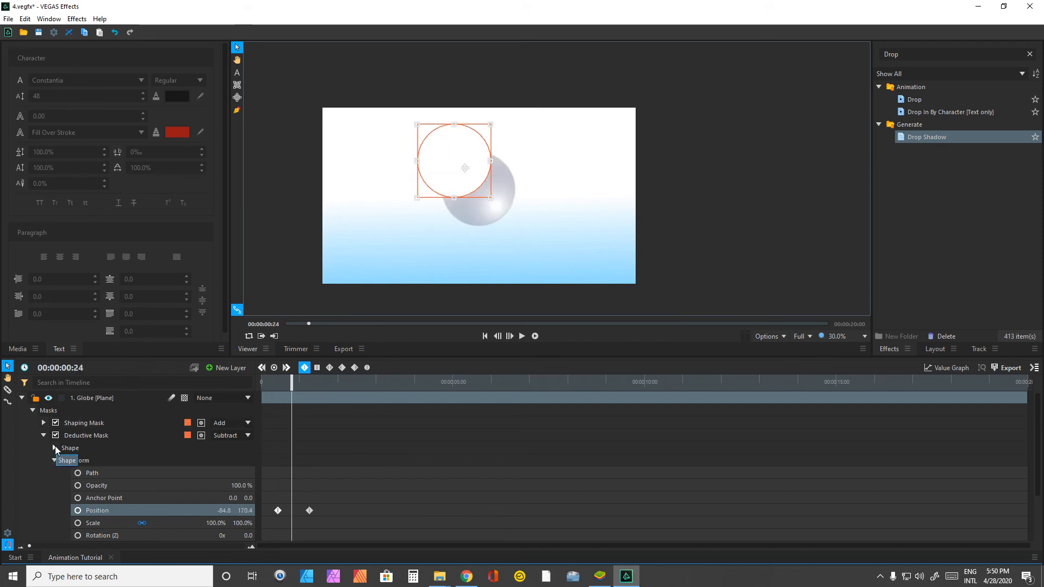
{"action": "left_click", "coordinate": [55, 448]}
{"action": "left_click_drag", "start_coordinate": [224, 488], "coordinate": [218, 487]}
{"action": "key", "text": "Return"}
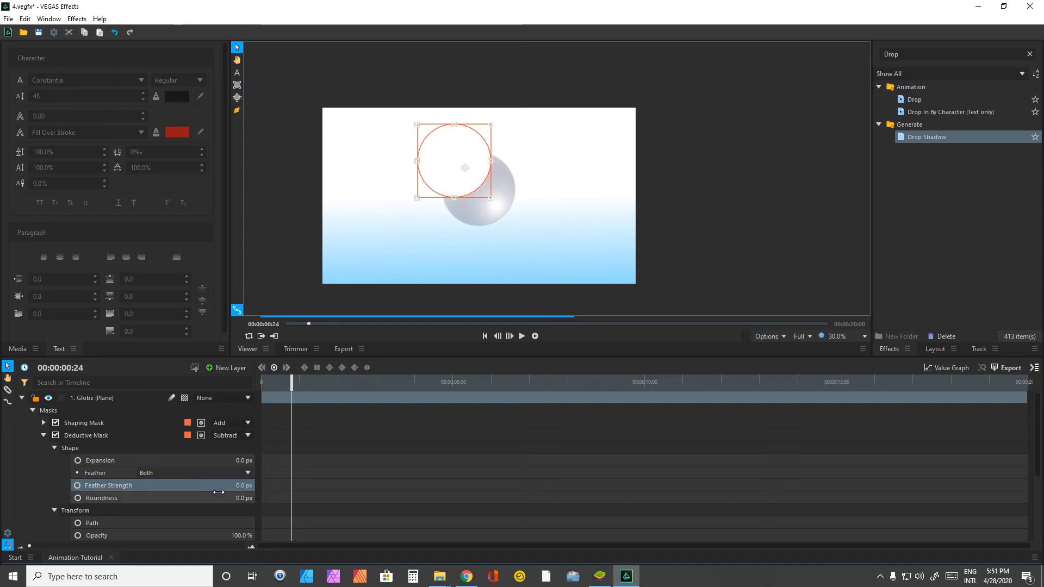
{"action": "left_click", "coordinate": [242, 473]}
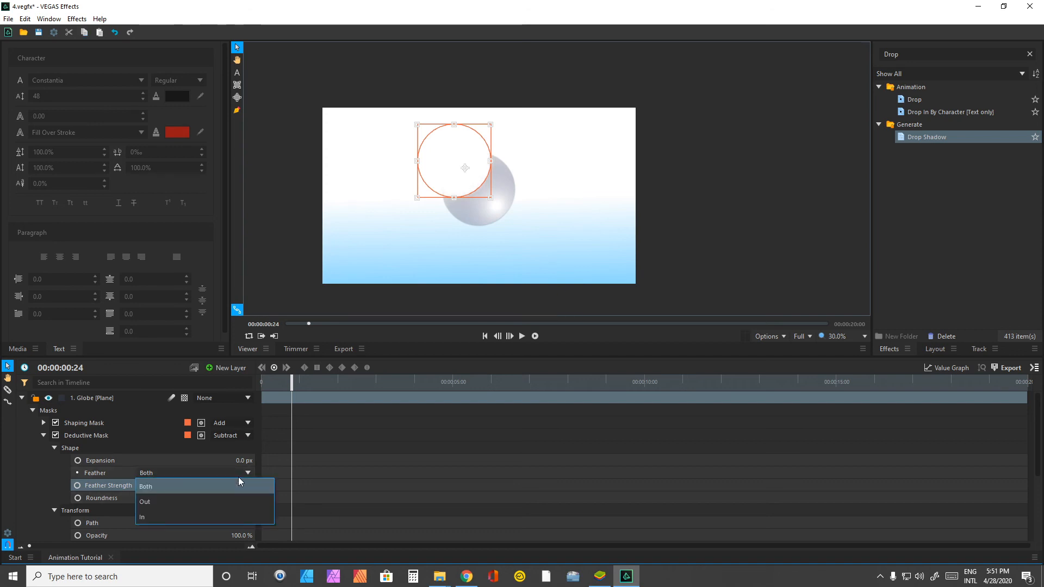
{"action": "left_click", "coordinate": [230, 501]}
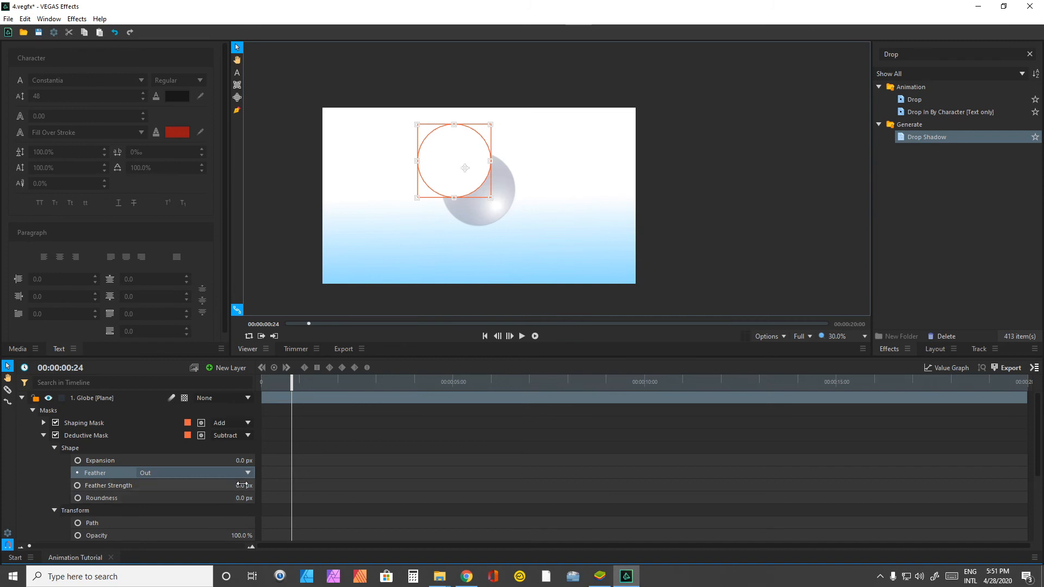
{"action": "left_click_drag", "start_coordinate": [241, 485], "coordinate": [275, 485]}
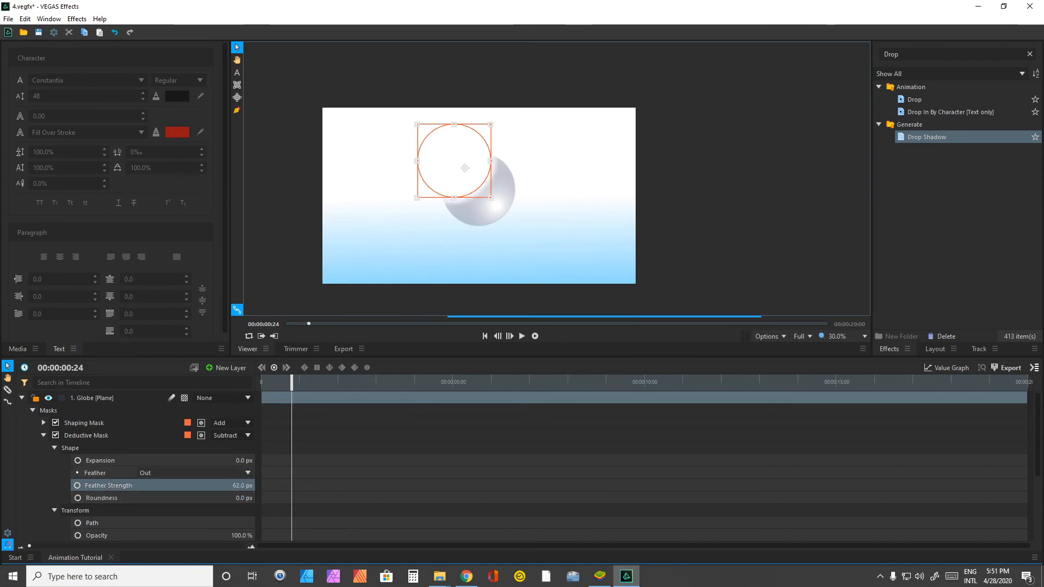
Replay the globe reveal from the start to check the mask's feathered edge and its timing.
{"action": "key", "text": "space"}
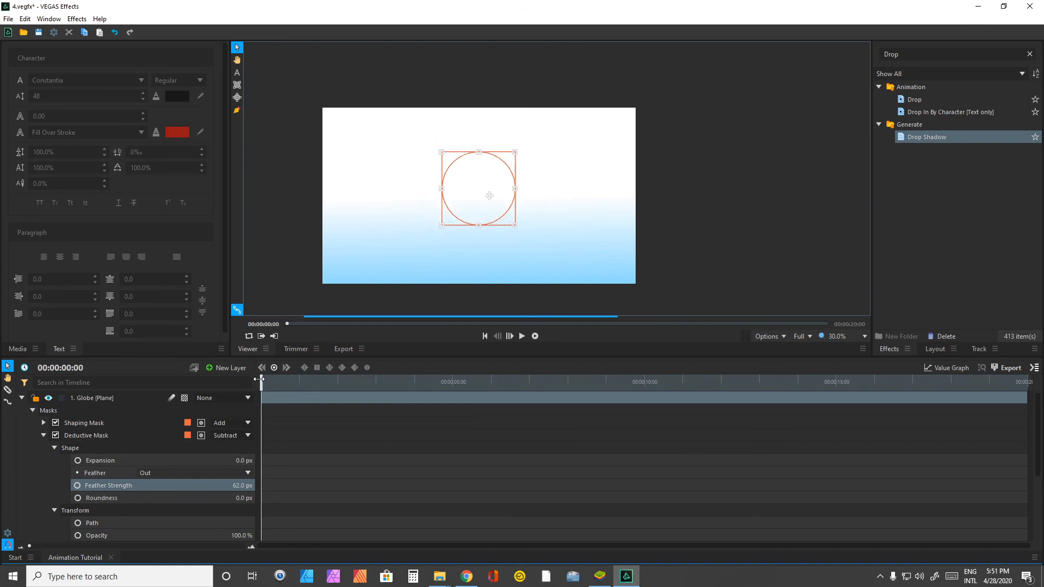
{"action": "key", "text": "space"}
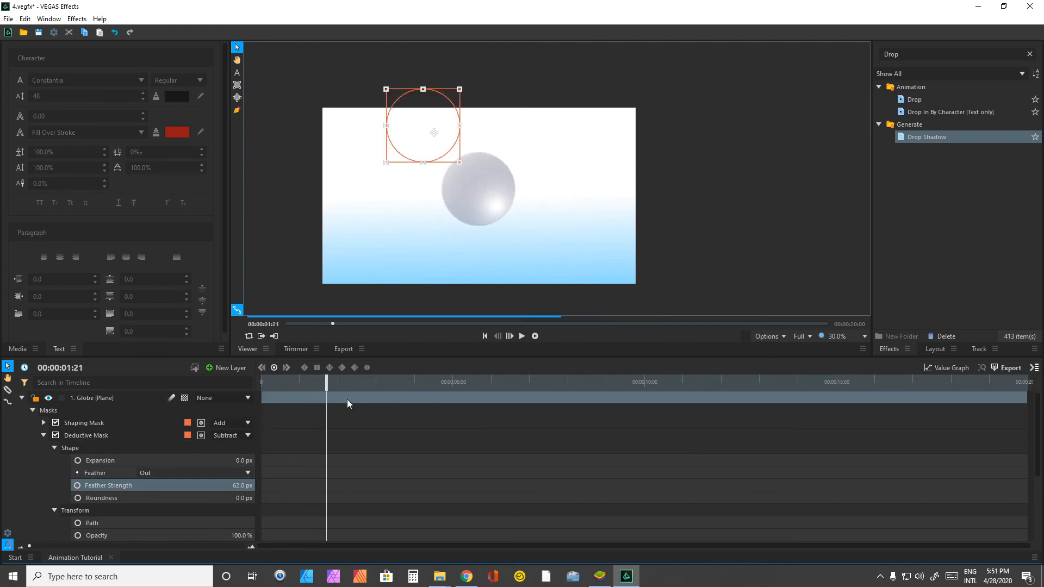
{"action": "key", "text": "Home"}
{"action": "key", "text": "space"}
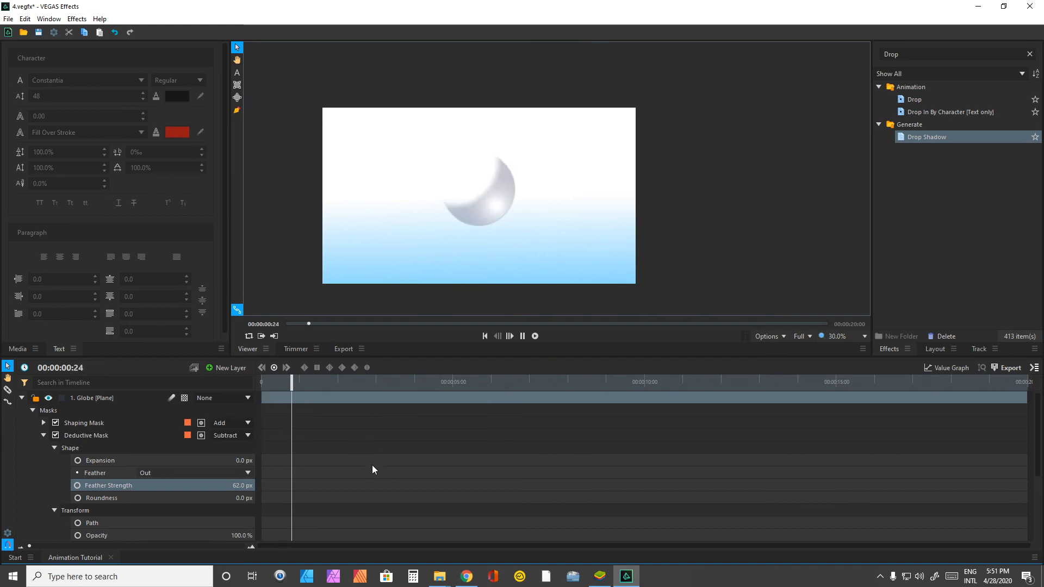
{"action": "key", "text": "space"}
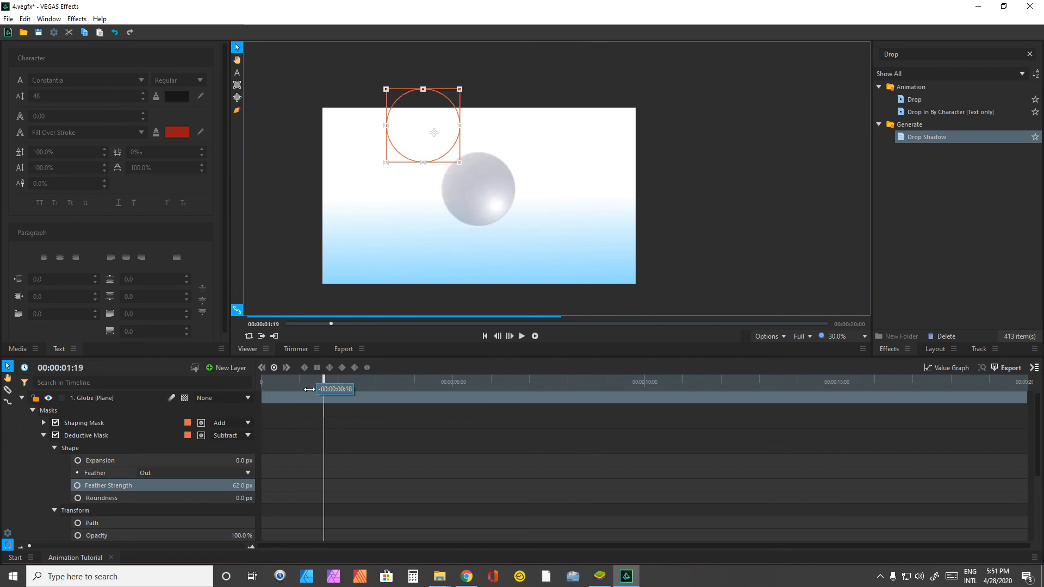
{"action": "key", "text": "Home"}
{"action": "key", "text": "space"}
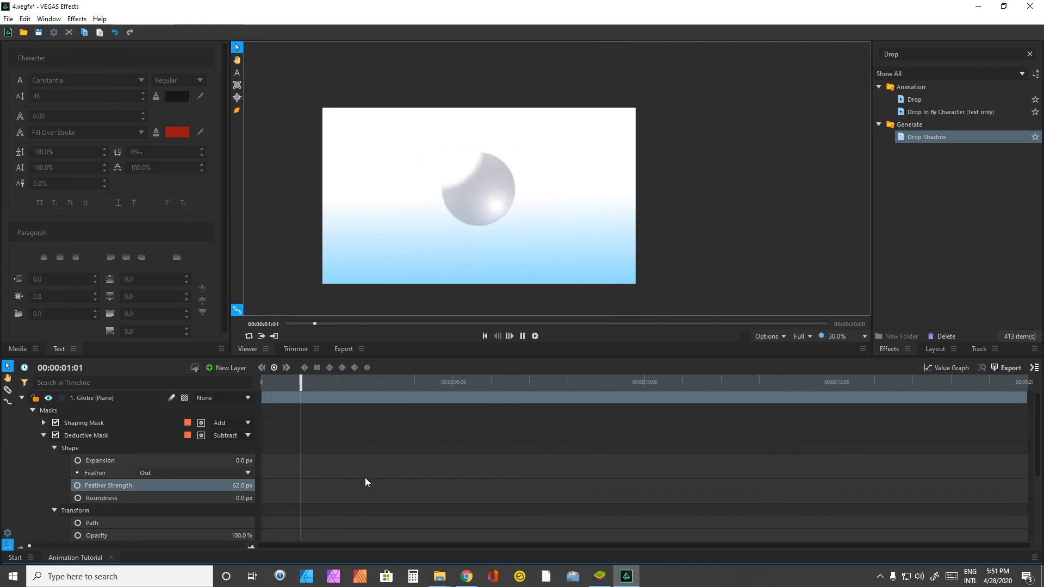
{"action": "key", "text": "space"}
{"action": "key", "text": "Home"}
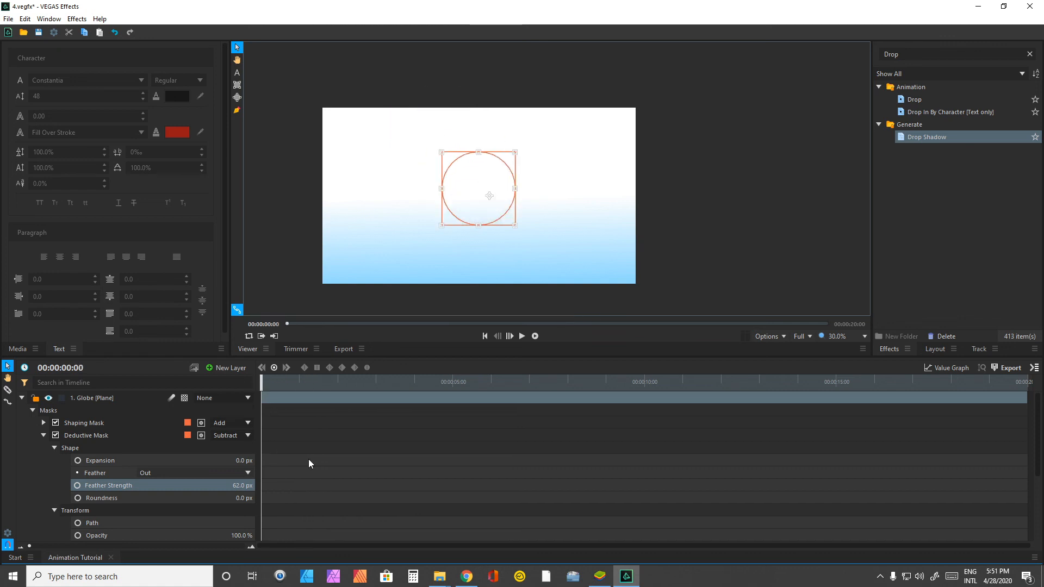
Shift the Deductive Mask's second position keyframe to 00:00:02:03 to lengthen the globe's reveal.
{"action": "left_click", "coordinate": [55, 447]}
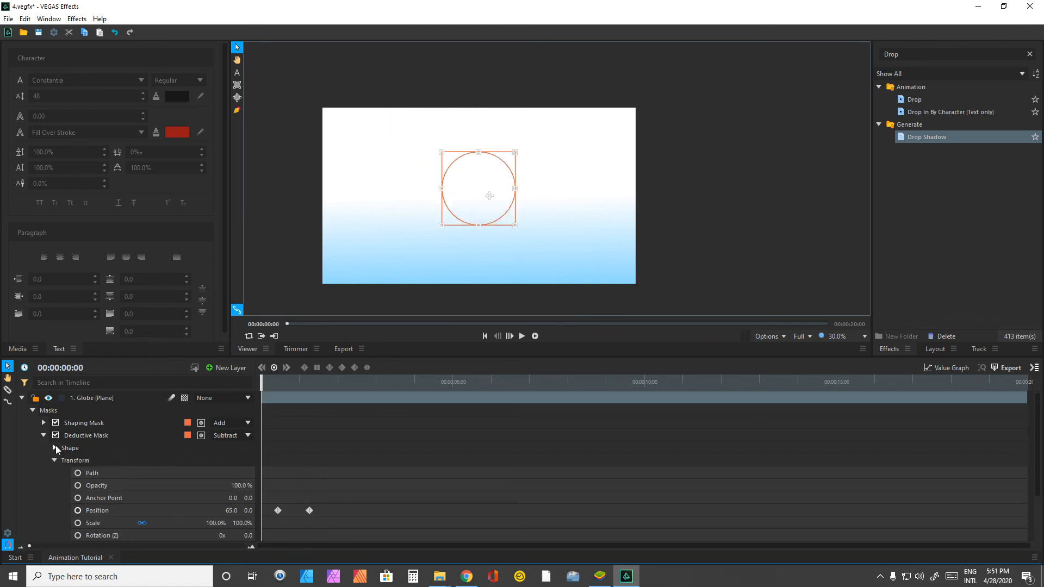
{"action": "left_click_drag", "start_coordinate": [306, 516], "coordinate": [338, 521]}
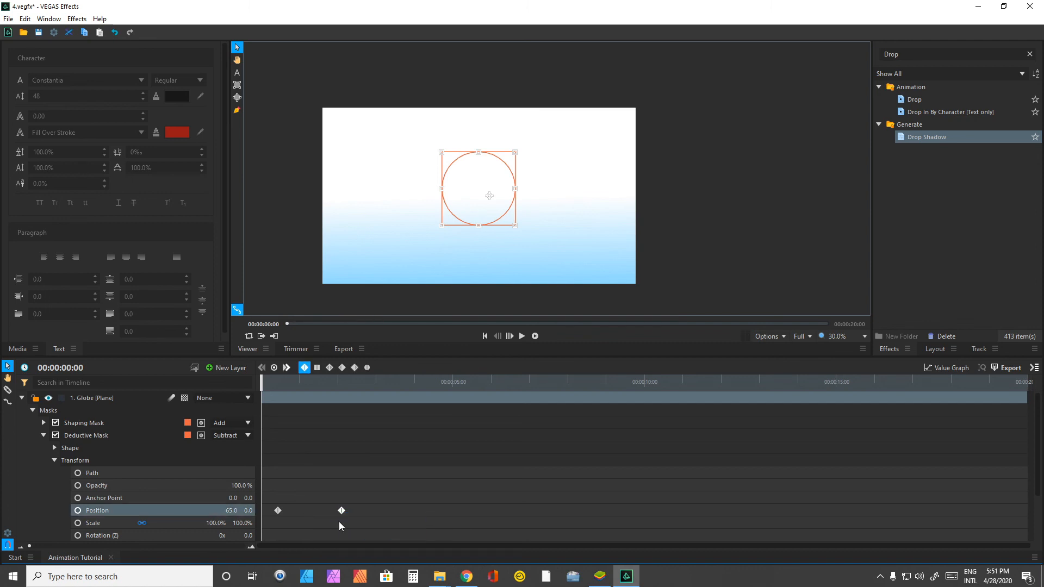
{"action": "left_click", "coordinate": [341, 510]}
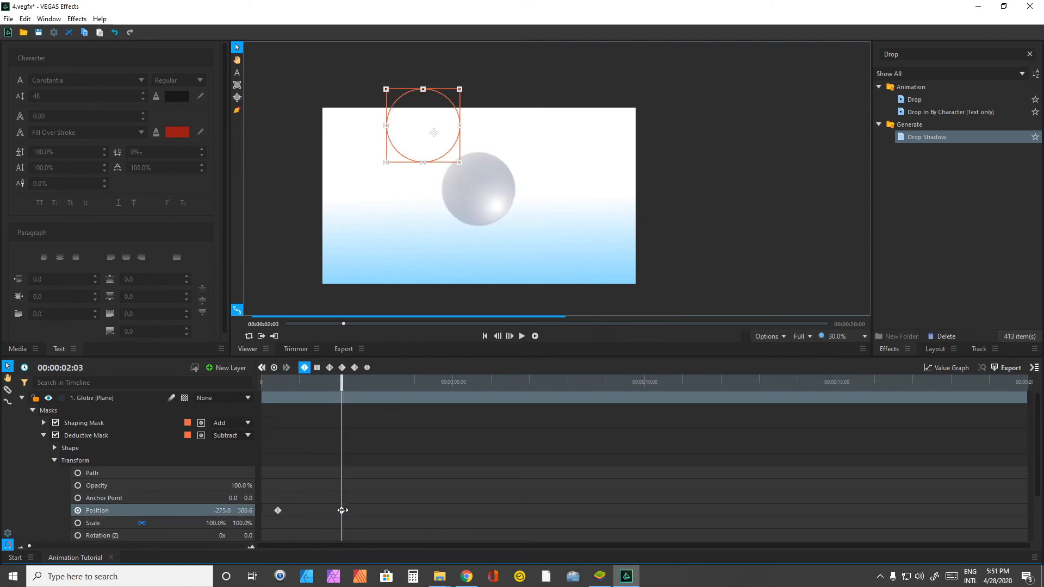
Add the text "Ominous Records" at 00:00:02:13 and position it centred just below the globe.
{"action": "left_click_drag", "start_coordinate": [348, 387], "coordinate": [367, 387]}
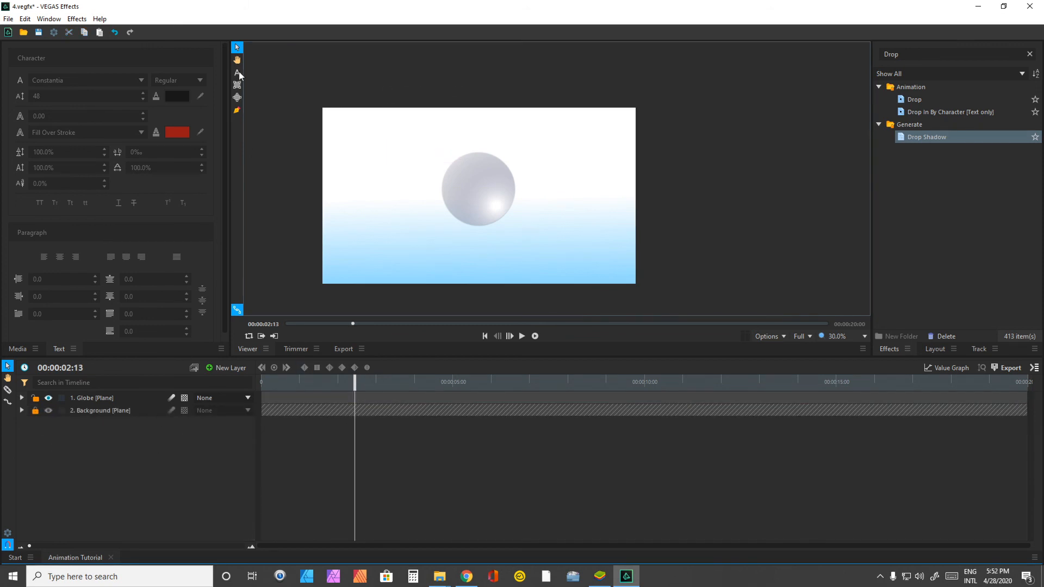
{"action": "left_click", "coordinate": [238, 72]}
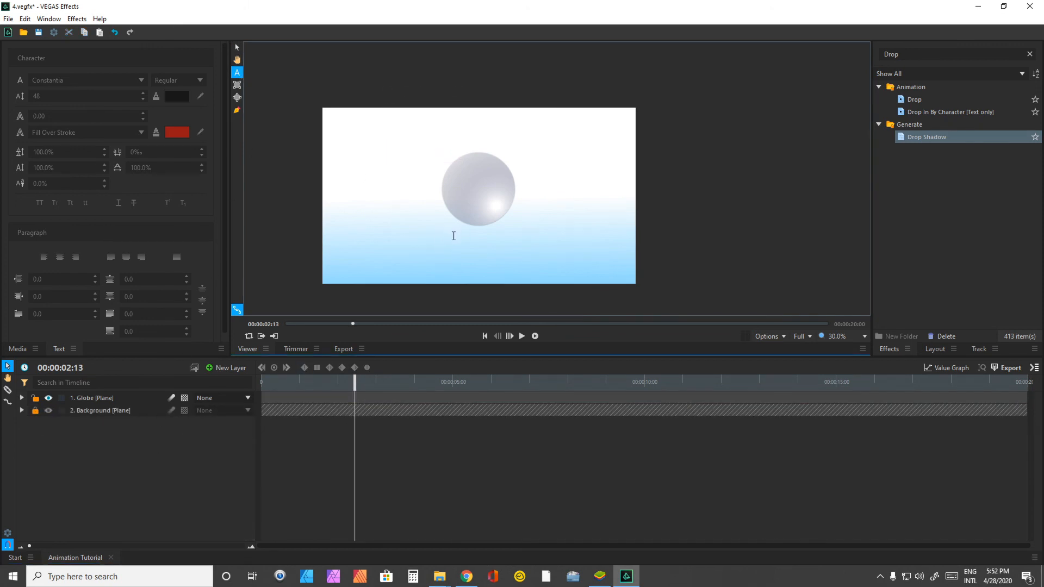
{"action": "left_click", "coordinate": [453, 235]}
{"action": "type", "text": "Ominous Records"}
{"action": "left_click", "coordinate": [237, 47]}
{"action": "scroll", "coordinate": [494, 257], "scroll_direction": "up", "scroll_amount": 2}
{"action": "scroll", "coordinate": [492, 257], "scroll_direction": "down", "scroll_amount": 2}
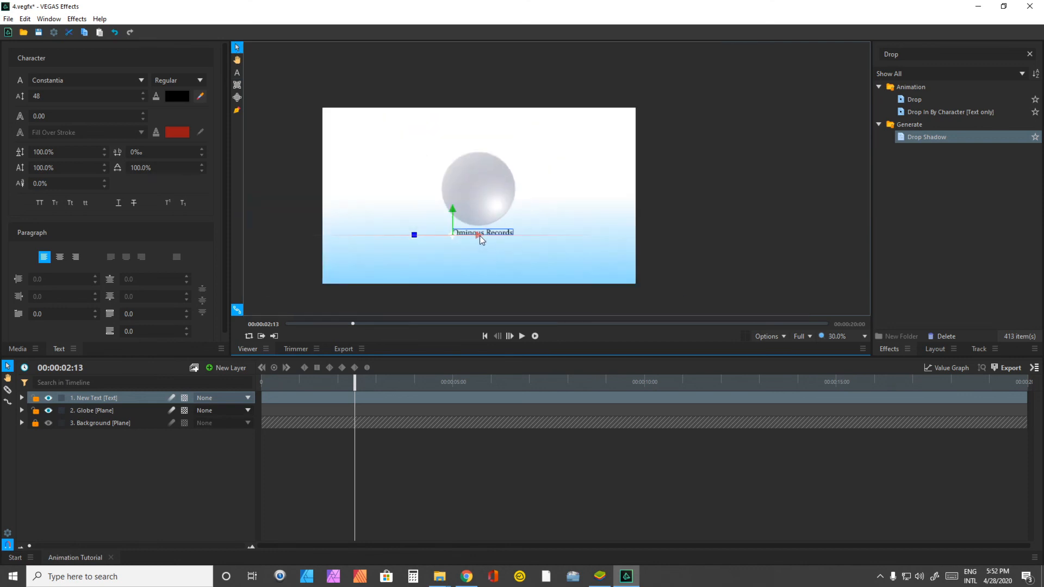
{"action": "left_click_drag", "start_coordinate": [452, 210], "coordinate": [450, 217]}
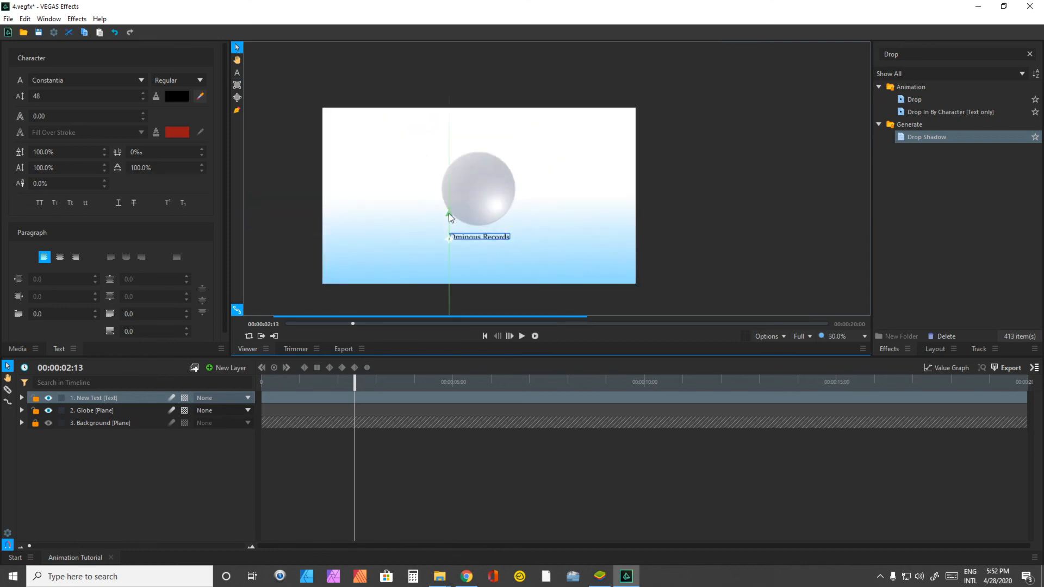
{"action": "left_click", "coordinate": [705, 296]}
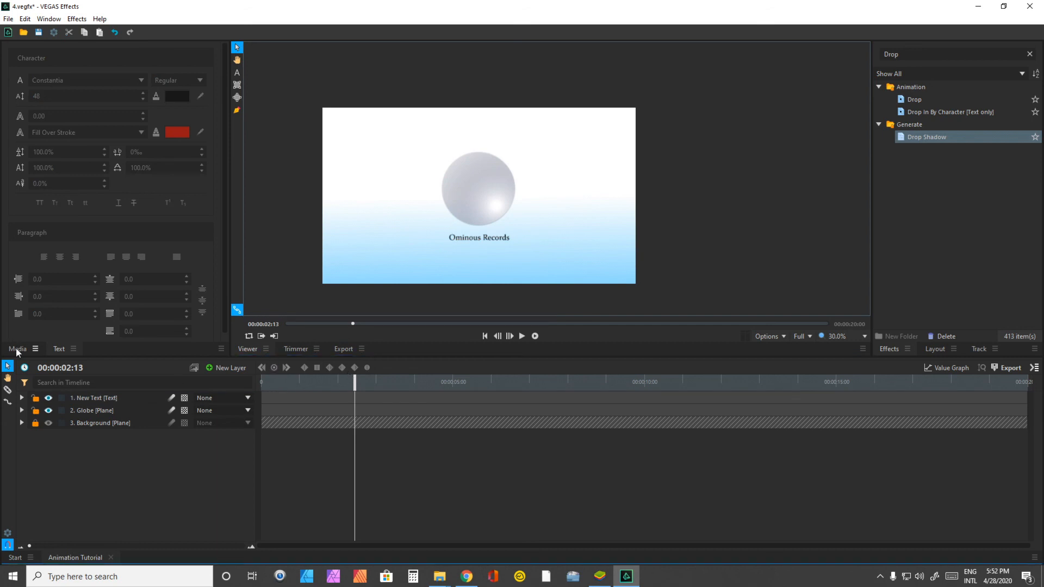
{"action": "left_click", "coordinate": [17, 350]}
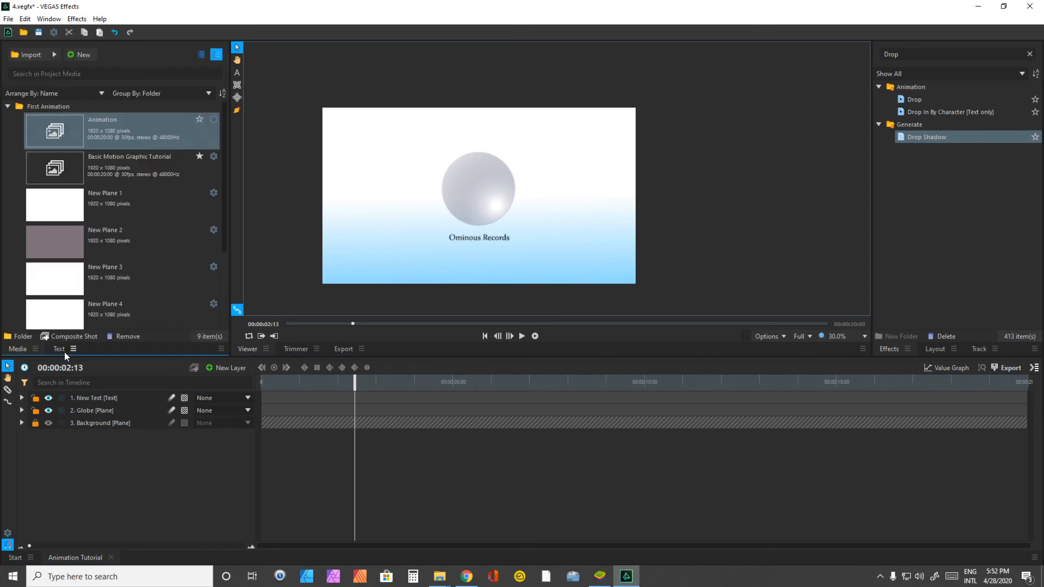
{"action": "left_click", "coordinate": [60, 350]}
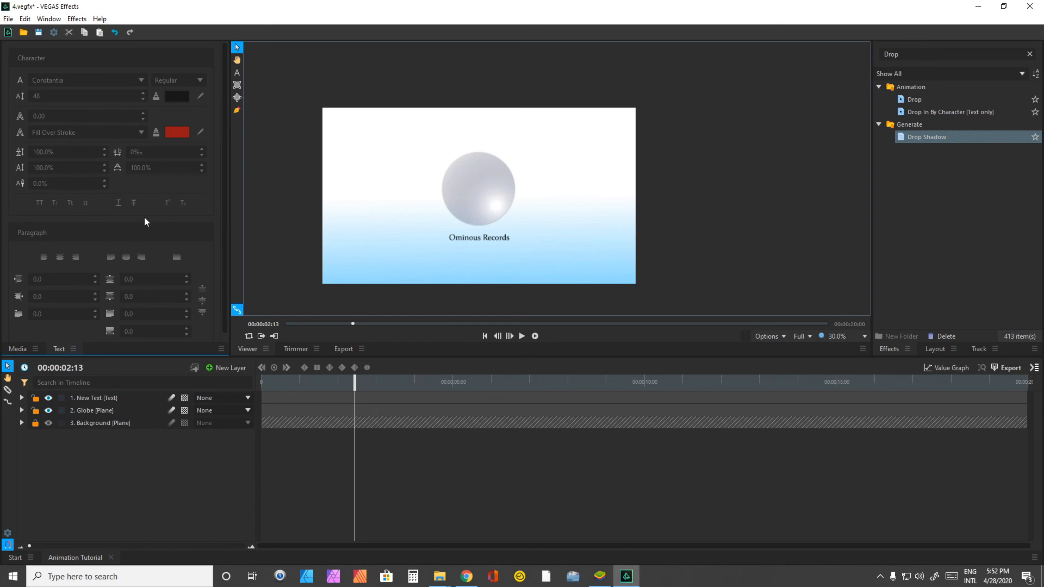
Return to the start of the timeline and rename the new text layer as Label.
{"action": "left_click_drag", "start_coordinate": [354, 383], "coordinate": [227, 403]}
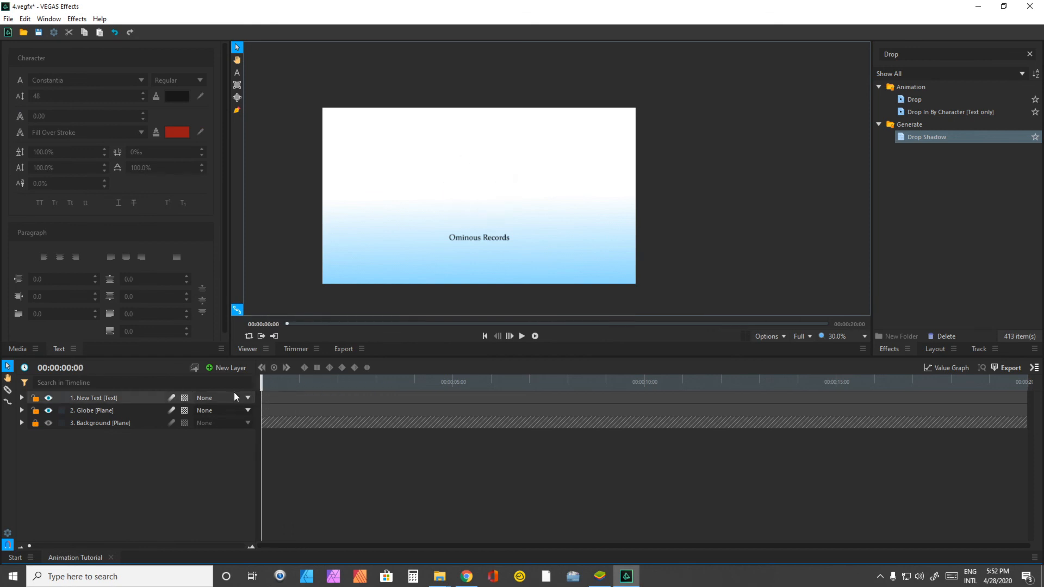
{"action": "double_click", "coordinate": [102, 397]}
{"action": "type", "text": "Label"}
{"action": "key", "text": "Return"}
{"action": "left_click", "coordinate": [151, 464]}
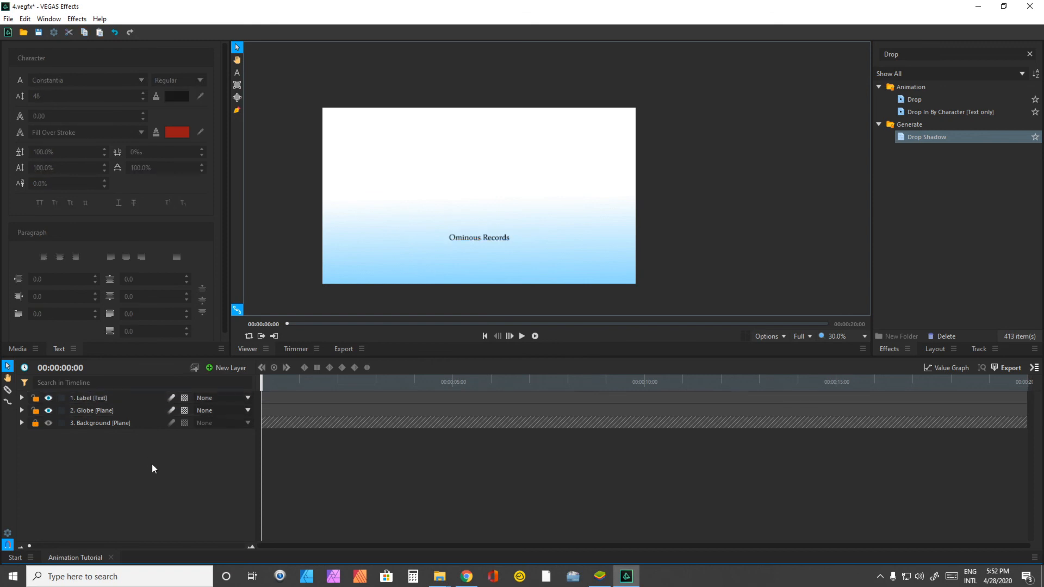
Keyframe the Label layer's opacity at 00:00:00:06 and set it to 0%.
{"action": "left_click", "coordinate": [113, 403]}
{"action": "double_click", "coordinate": [128, 402]}
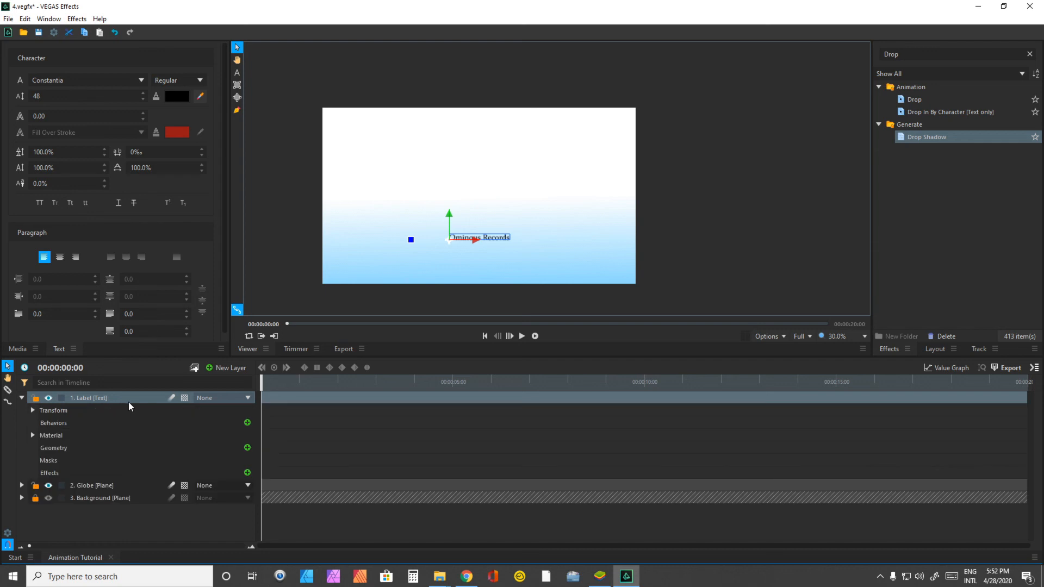
{"action": "left_click", "coordinate": [33, 410]}
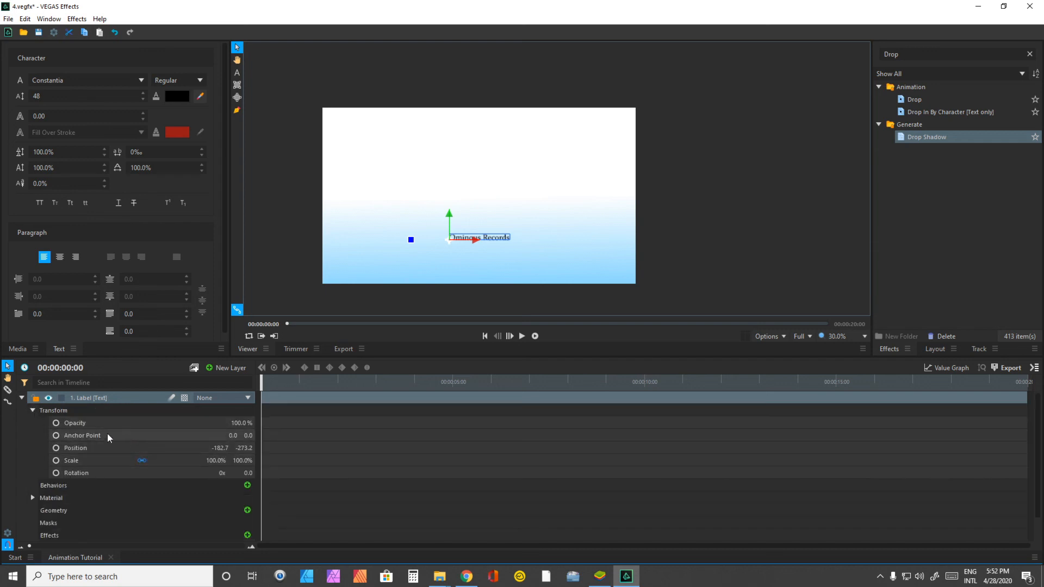
{"action": "left_click", "coordinate": [90, 424]}
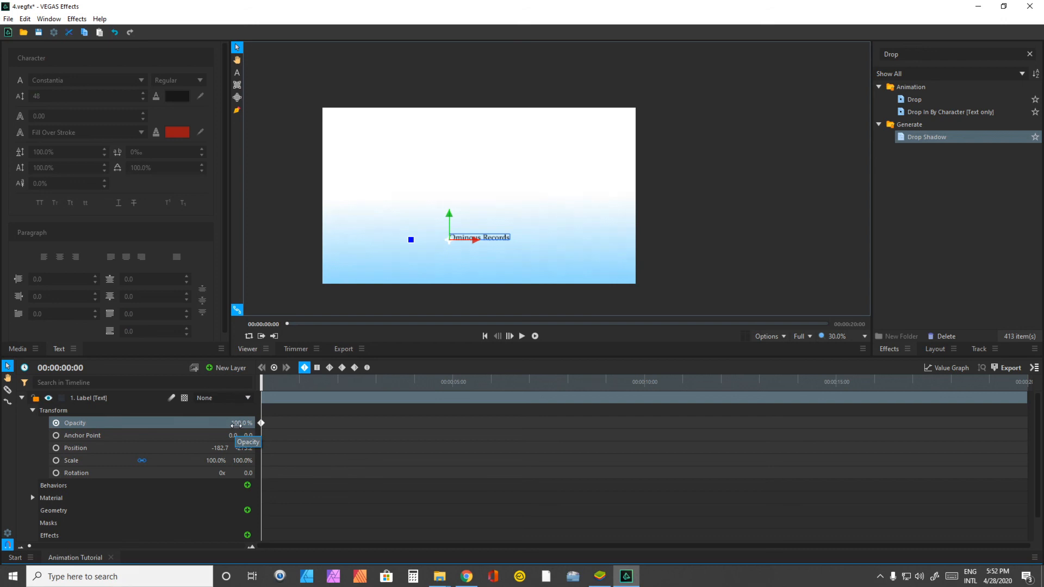
{"action": "left_click_drag", "start_coordinate": [261, 423], "coordinate": [268, 423]}
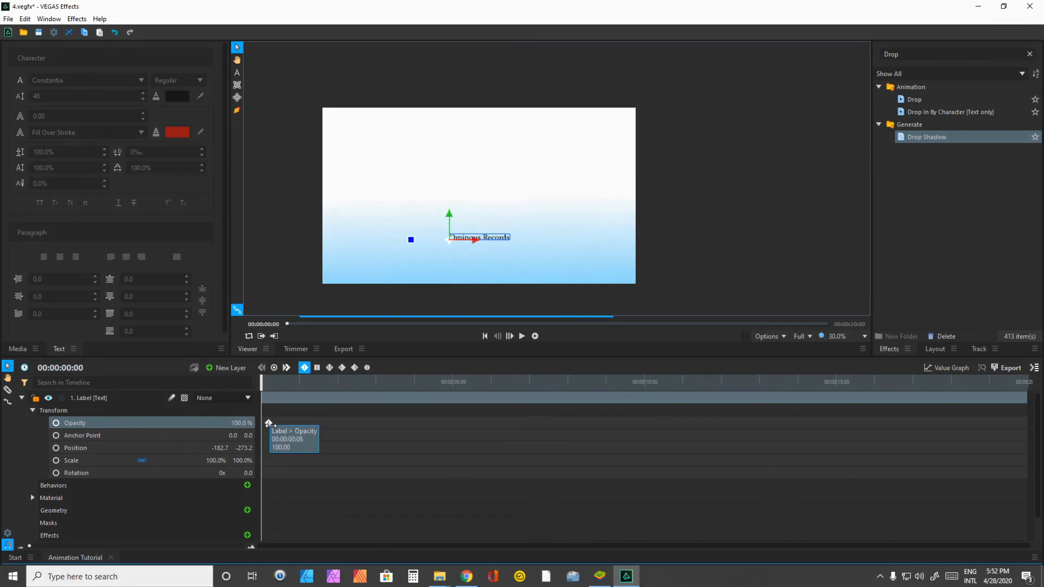
{"action": "left_click", "coordinate": [266, 423]}
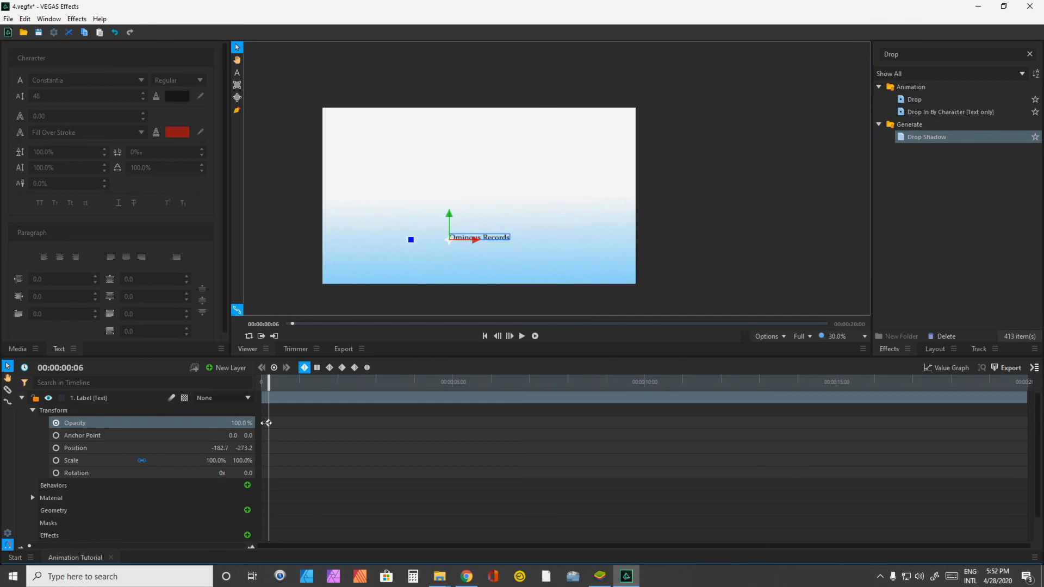
{"action": "left_click_drag", "start_coordinate": [245, 423], "coordinate": [247, 424]}
Play forward to 00:00:02:01 and raise the Label layer's opacity there with a second keyframe so the text fades in.
{"action": "key", "text": "space"}
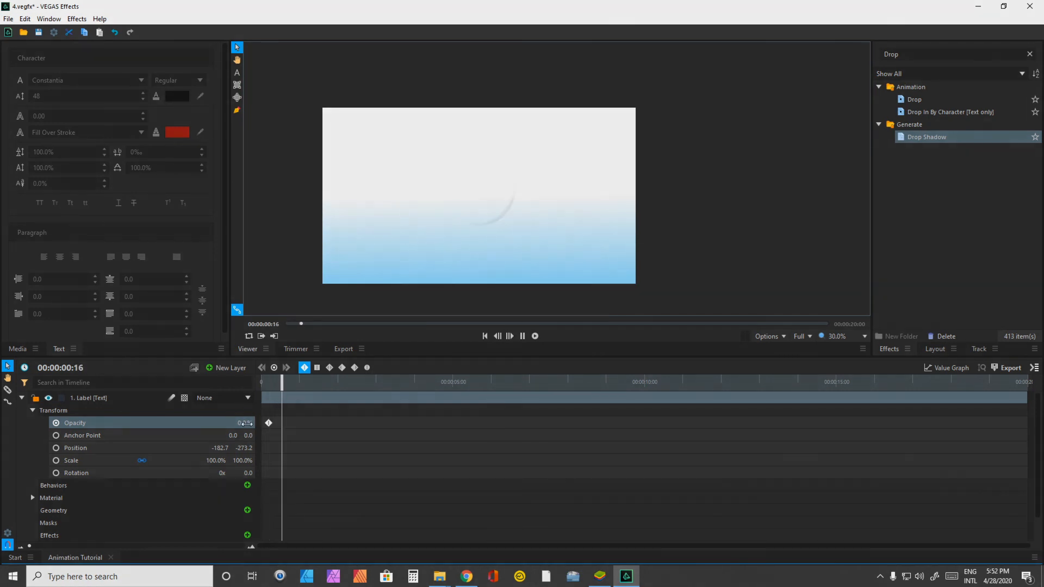
{"action": "key", "text": "space"}
{"action": "key", "text": "space"}
{"action": "key", "text": "space"}
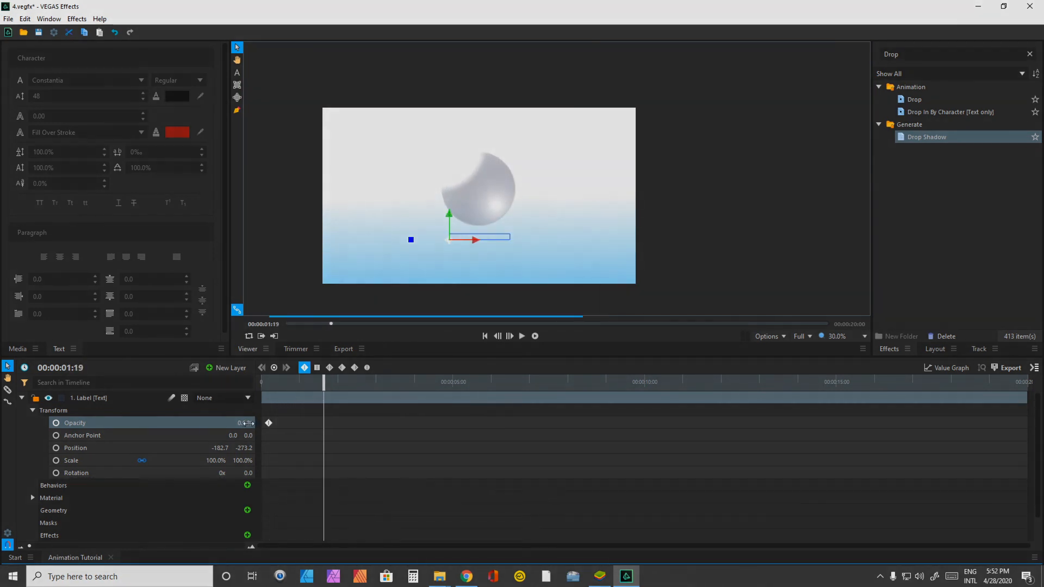
{"action": "key", "text": "space"}
{"action": "key", "text": "space"}
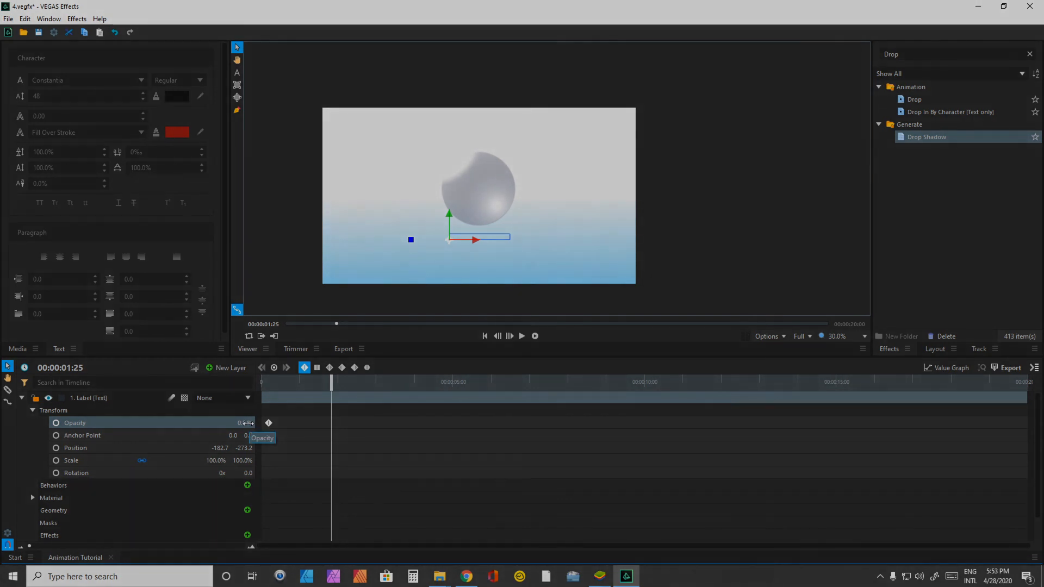
{"action": "key", "text": "space"}
{"action": "key", "text": "space"}
{"action": "left_click_drag", "start_coordinate": [247, 423], "coordinate": [275, 417]}
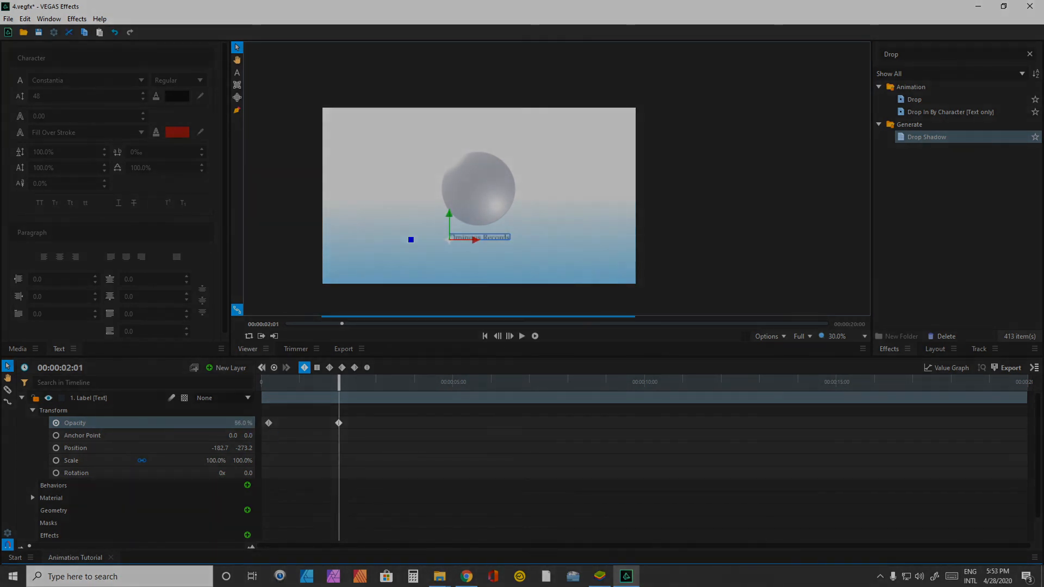